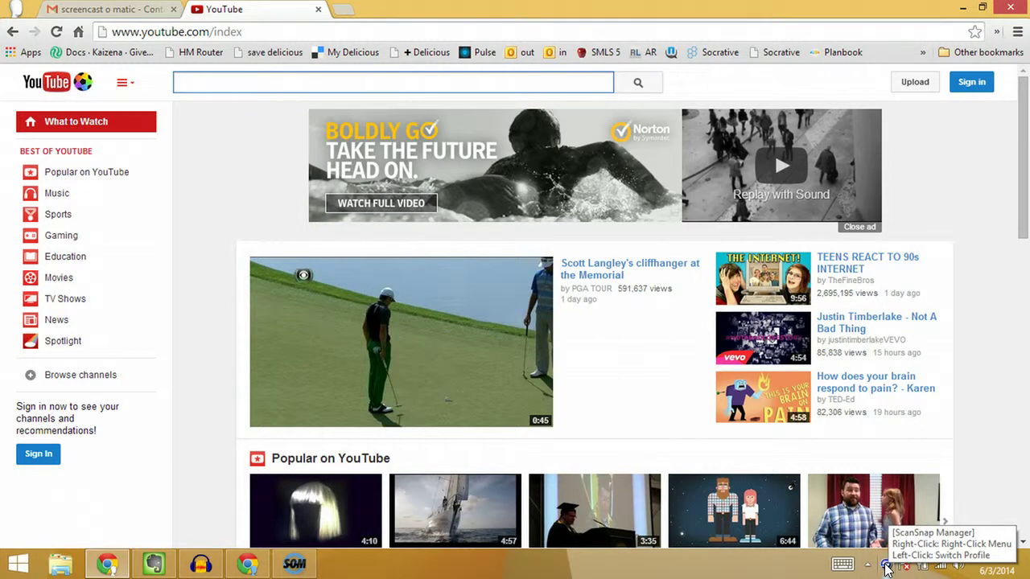
Step: Open ScanSnap profile management and move the Scan to Evernote (Document) profile up to directly below Standard
right_click(887, 567)
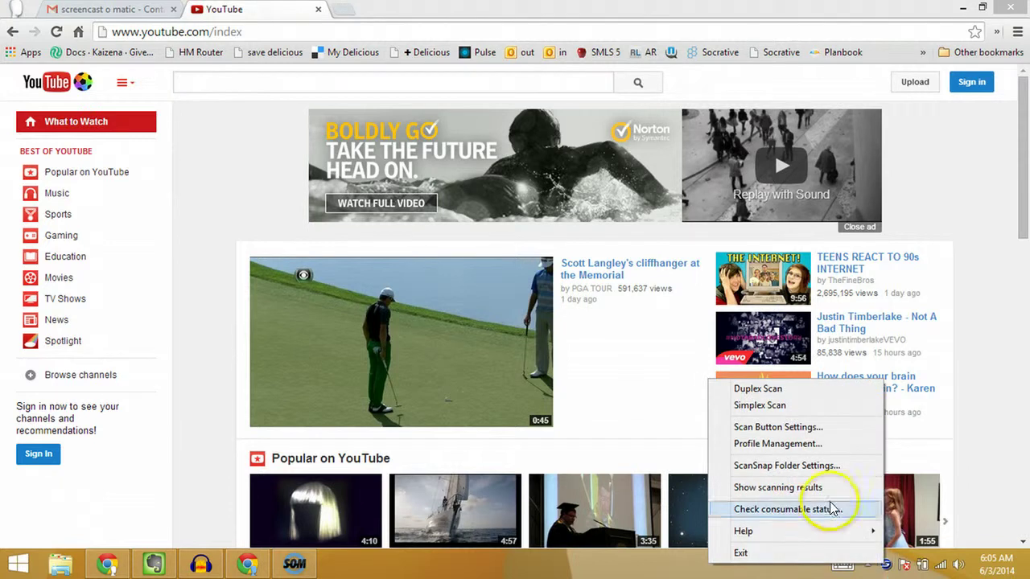
click(777, 444)
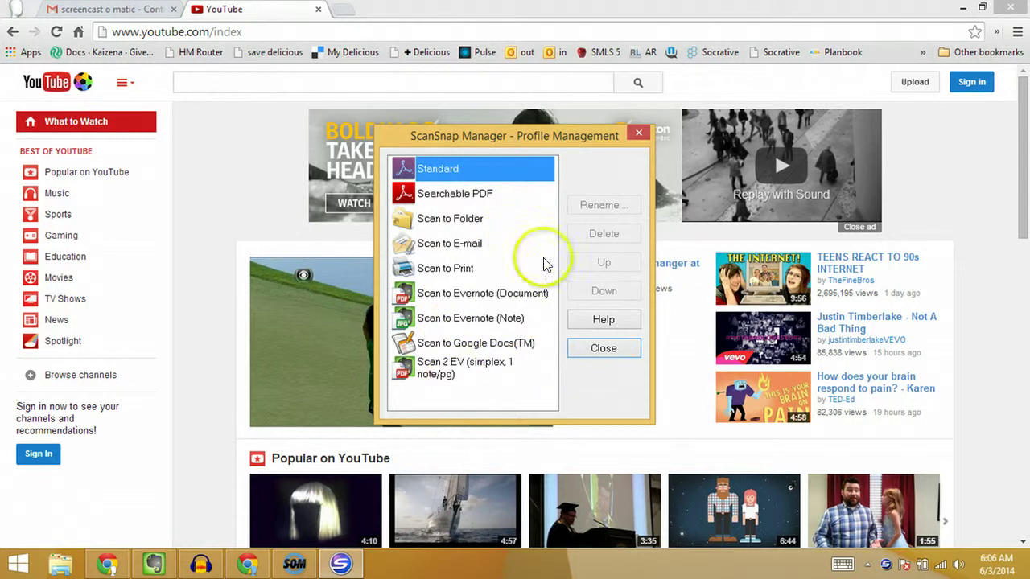
click(444, 294)
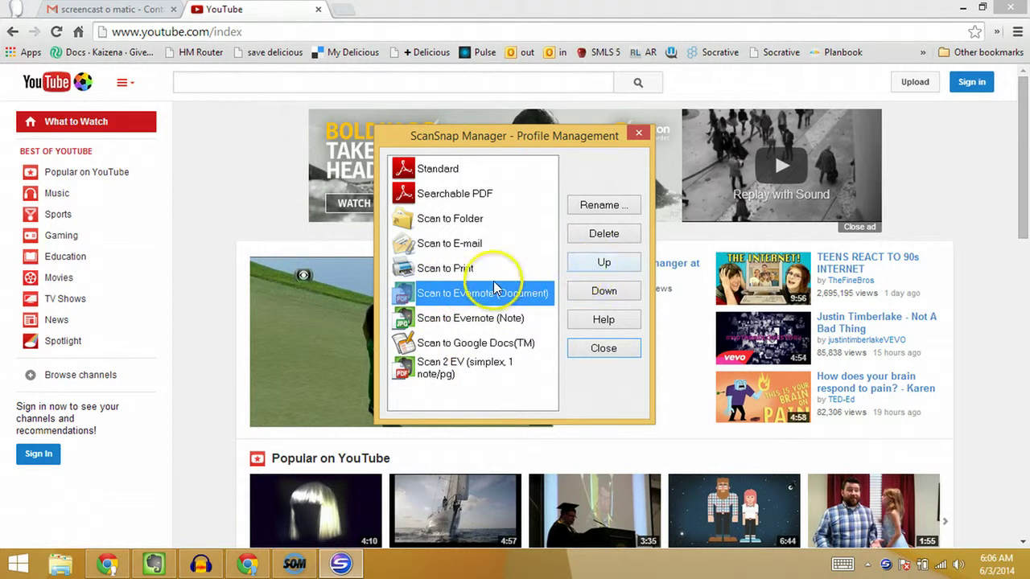
click(605, 265)
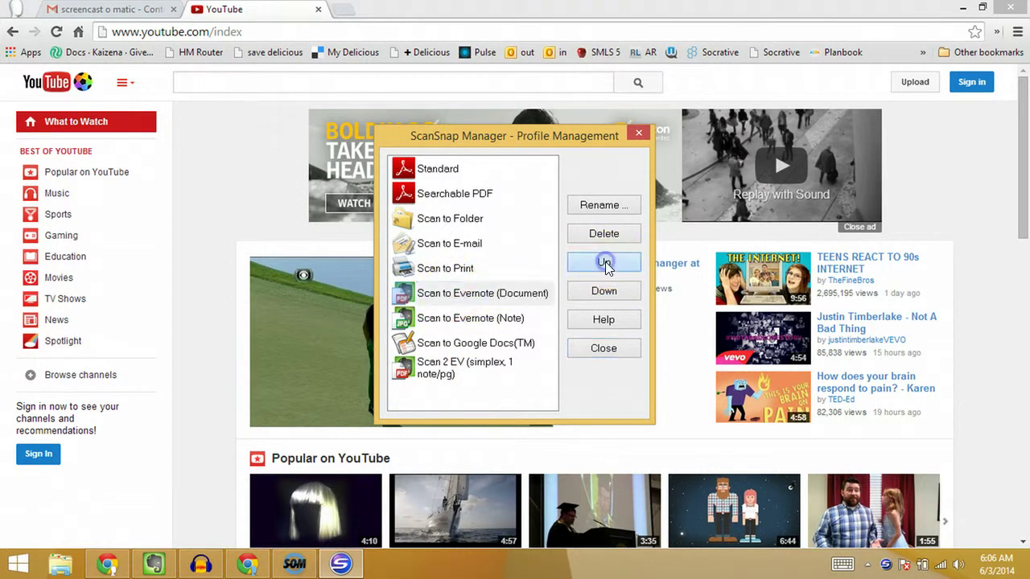
click(605, 263)
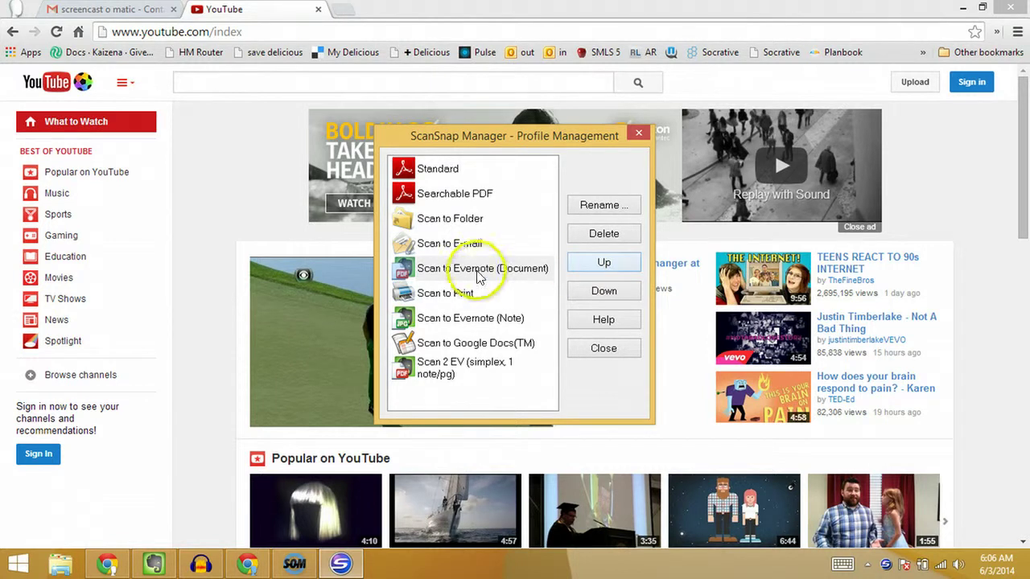
click(574, 268)
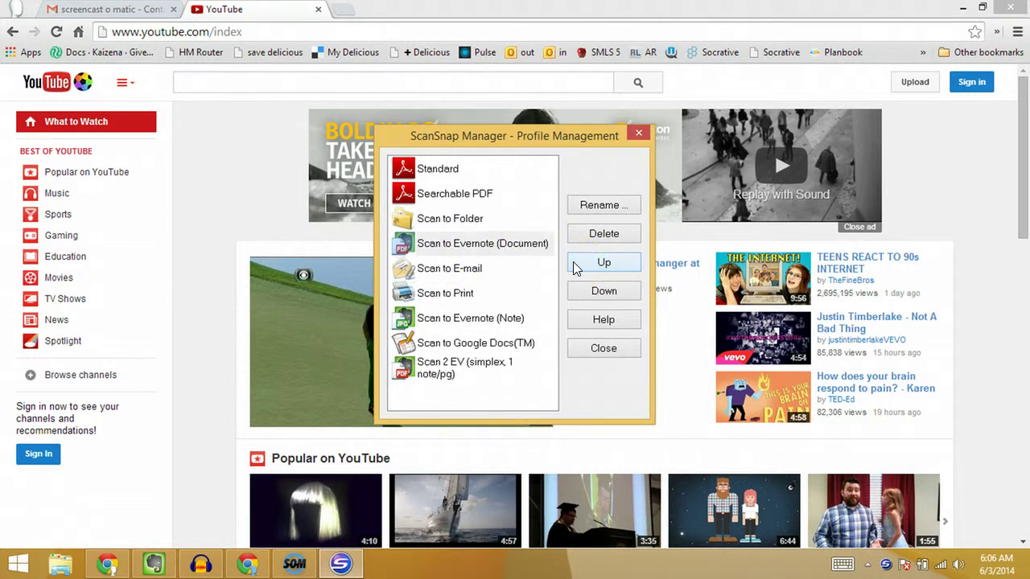
click(575, 268)
click(575, 268)
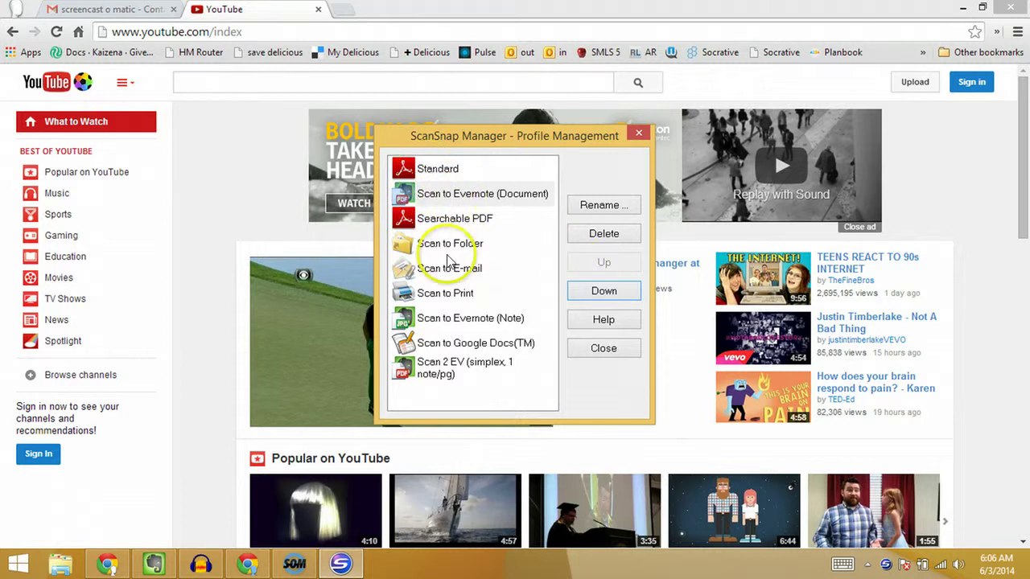
Step: Move the Scan 2 EV (simplex, 1 note/pg) profile up to directly below Scan to Evernote (Document) and close profile management
click(425, 372)
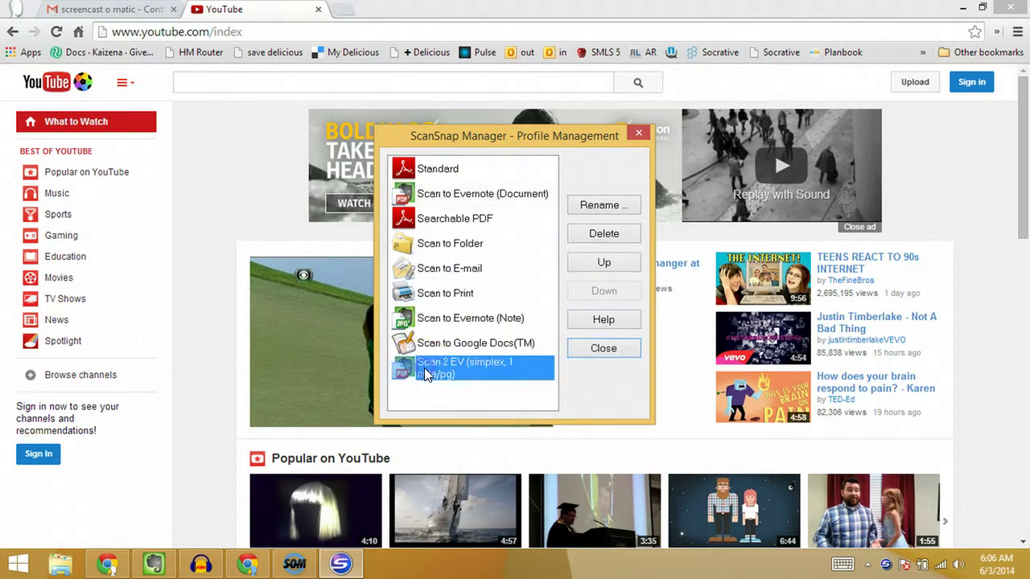
click(588, 266)
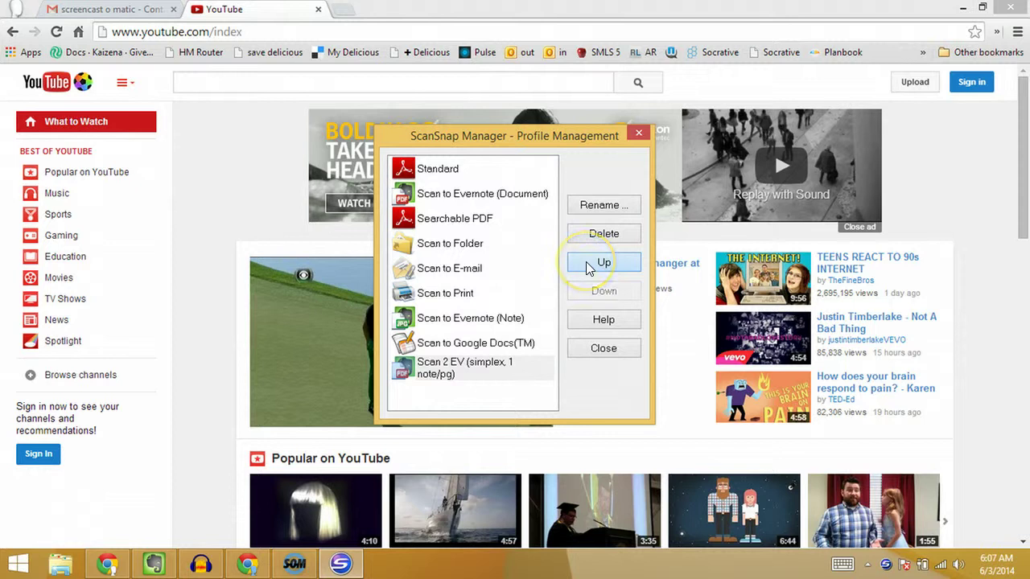
click(586, 262)
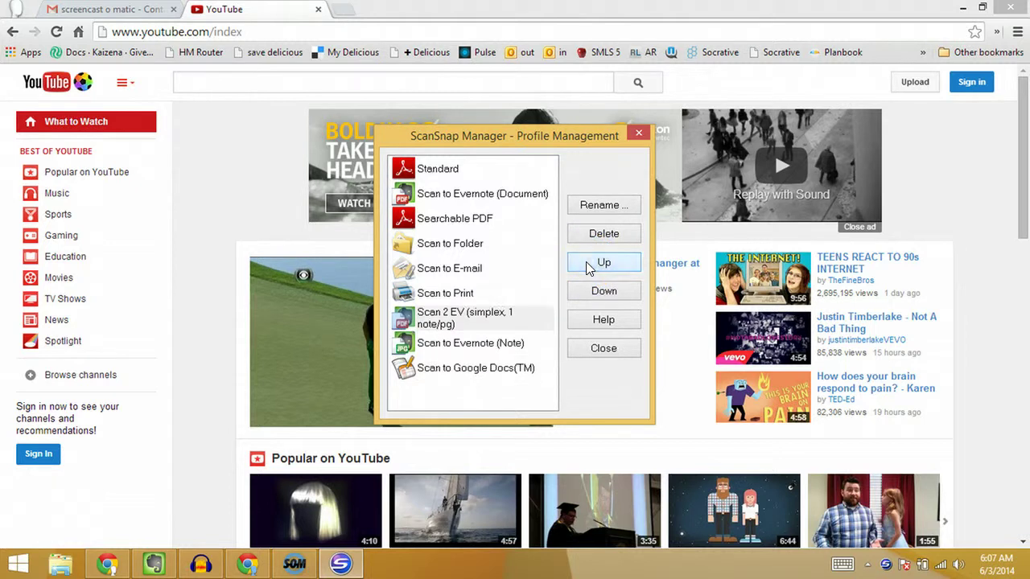
click(586, 262)
click(586, 262)
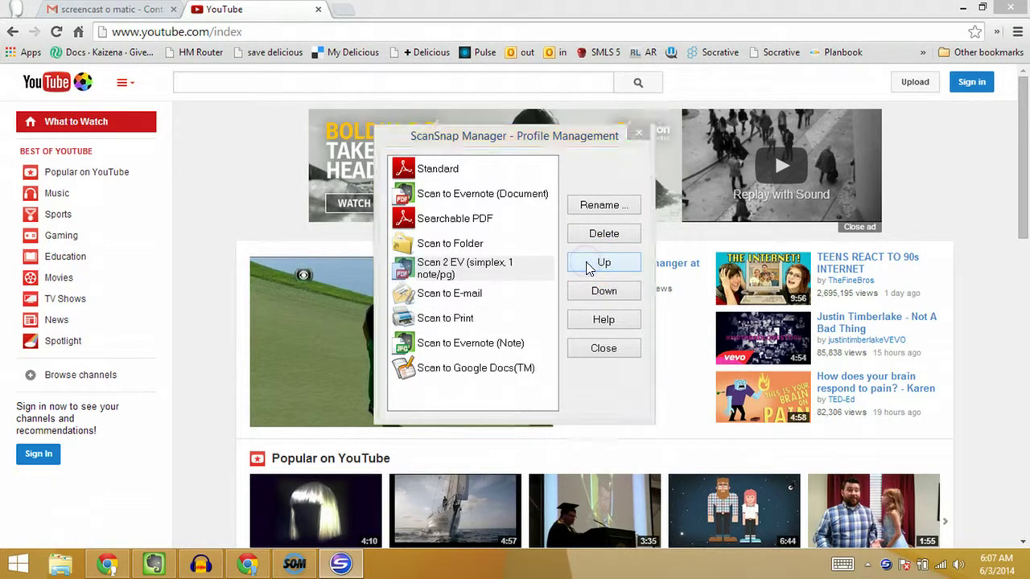
click(586, 262)
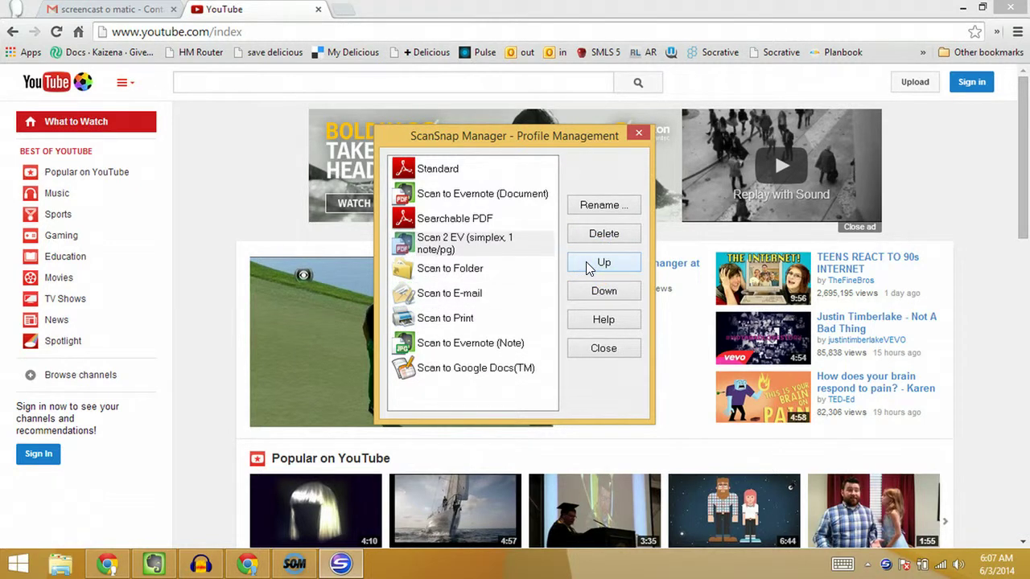
click(586, 261)
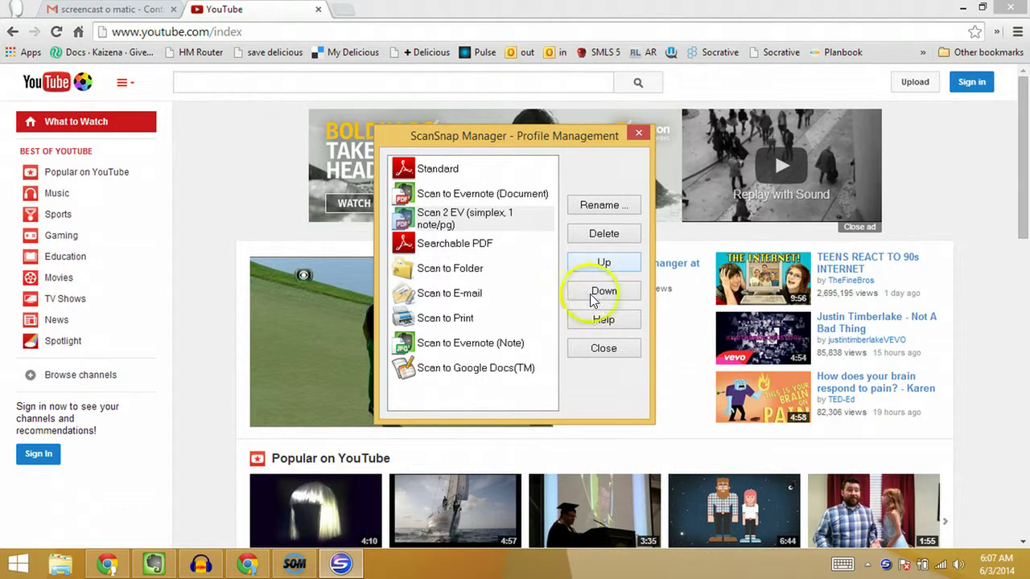
click(604, 348)
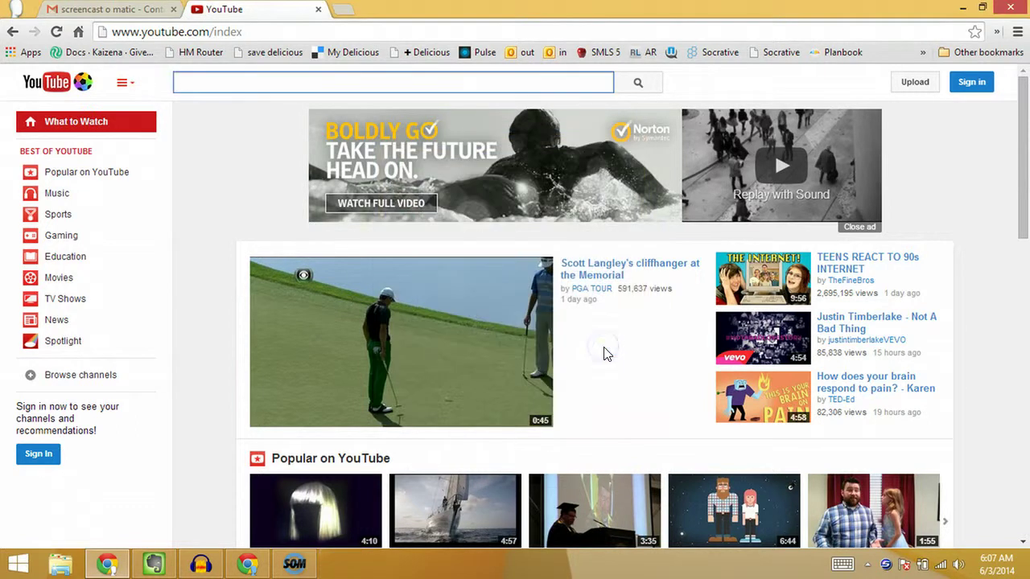
Step: Check the order of the scan profiles in the profile list and open the scan button settings
click(887, 566)
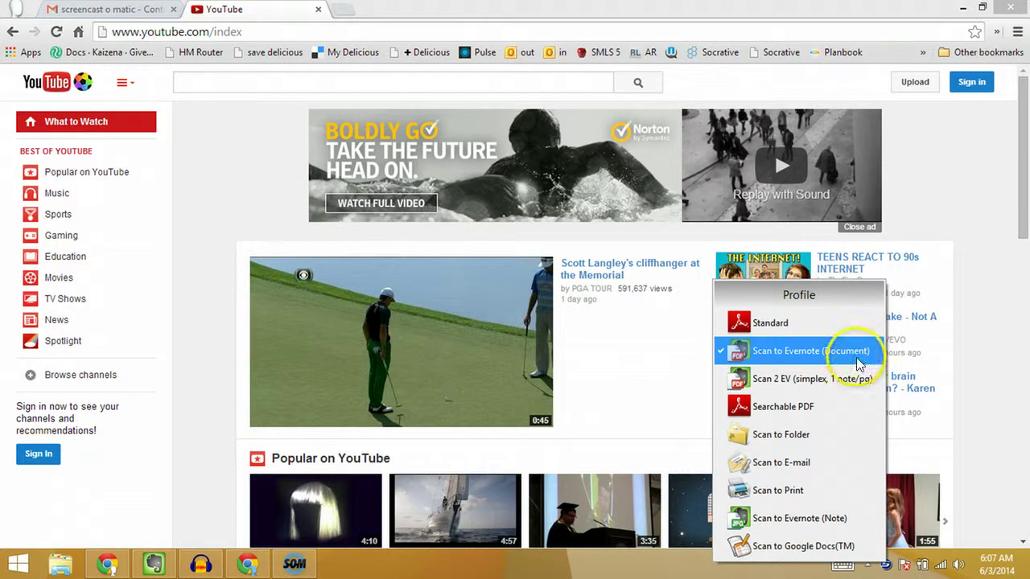
click(886, 567)
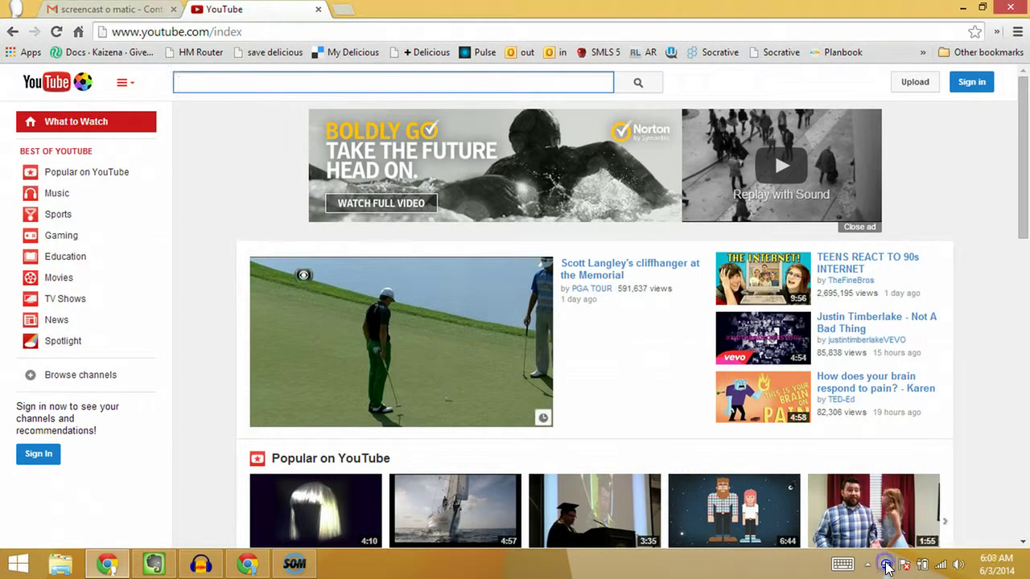
right_click(886, 567)
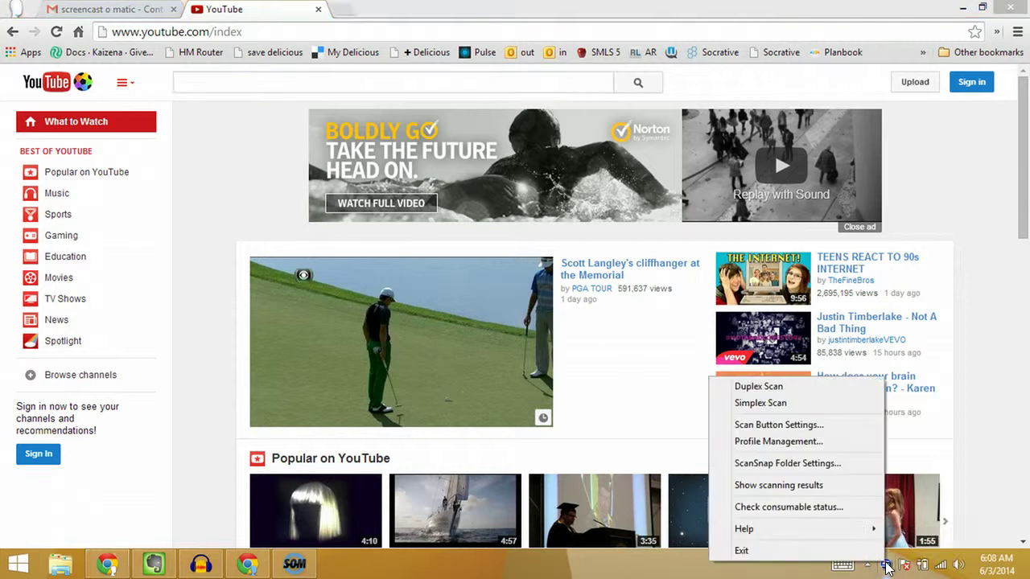
click(791, 426)
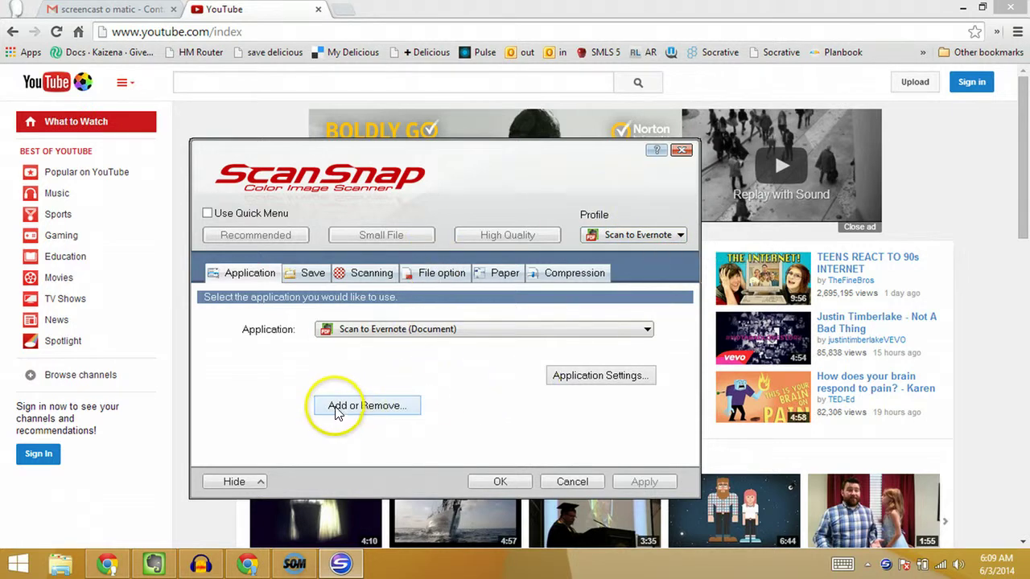
Step: Review the searchable PDF options for Scan to Evernote (Document) and the saving folder and file name settings
click(592, 378)
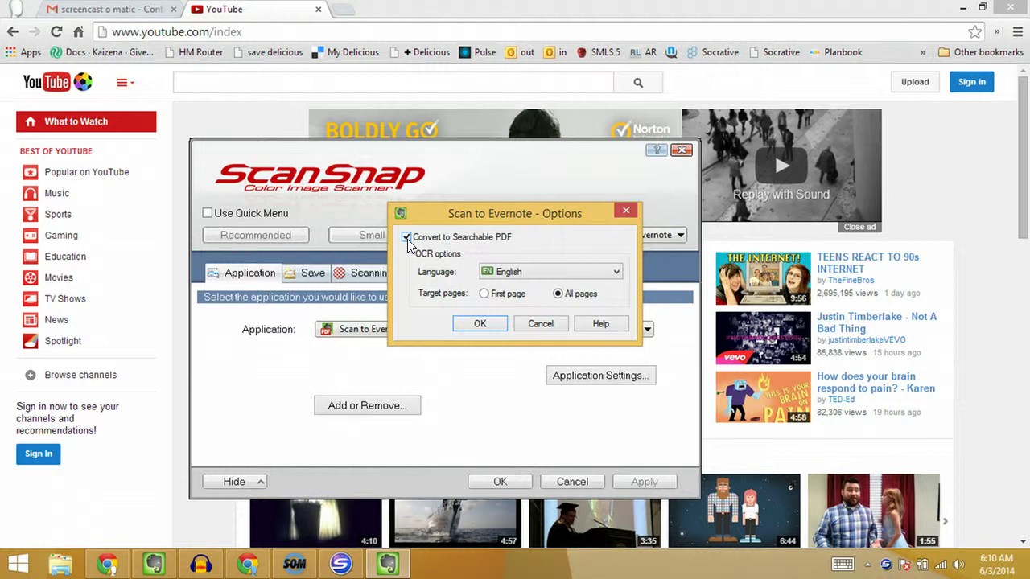
click(478, 325)
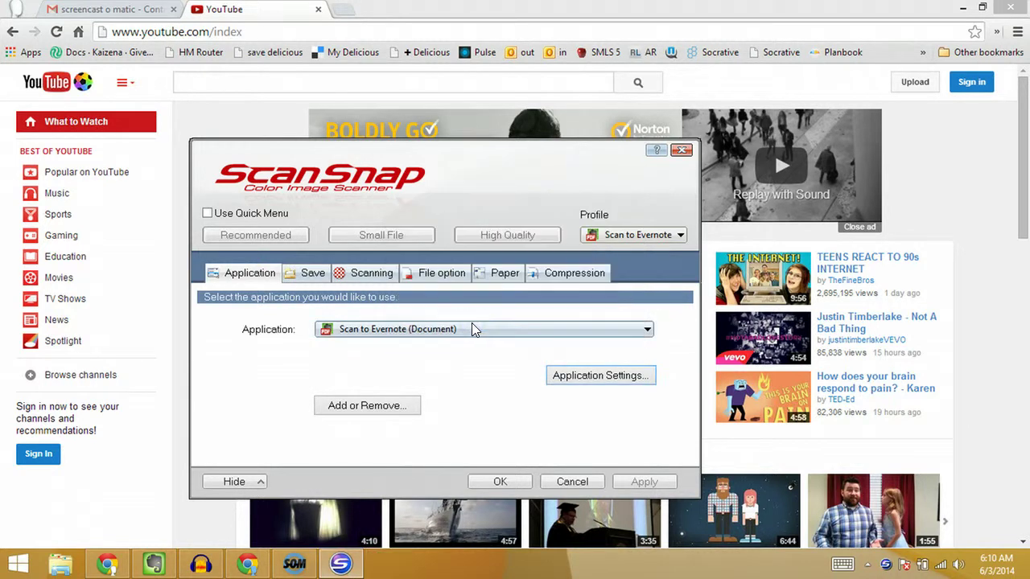
click(307, 278)
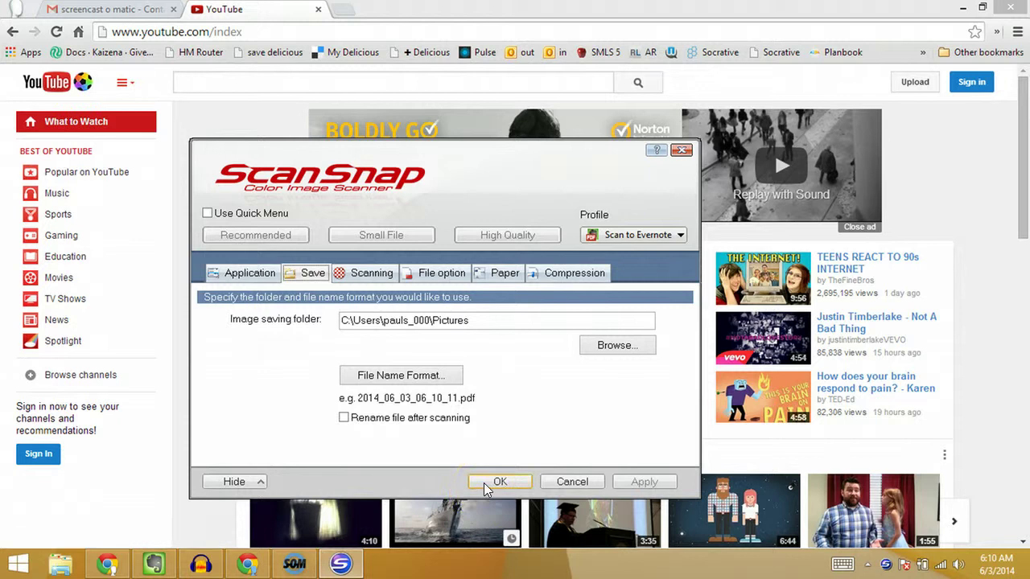
Step: Turn off the Brightness (black & white only) option in the profile's scanning mode options
click(371, 276)
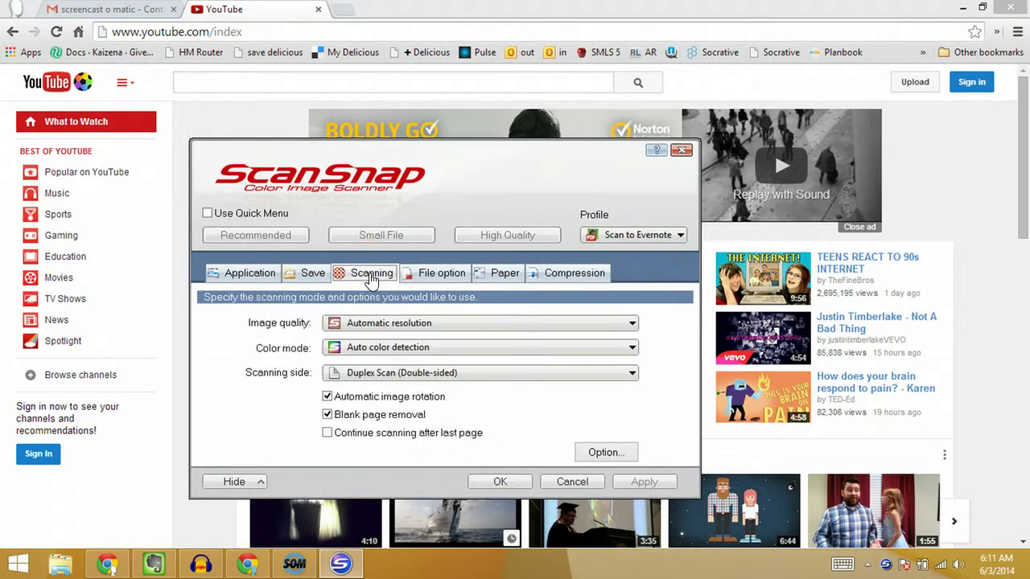
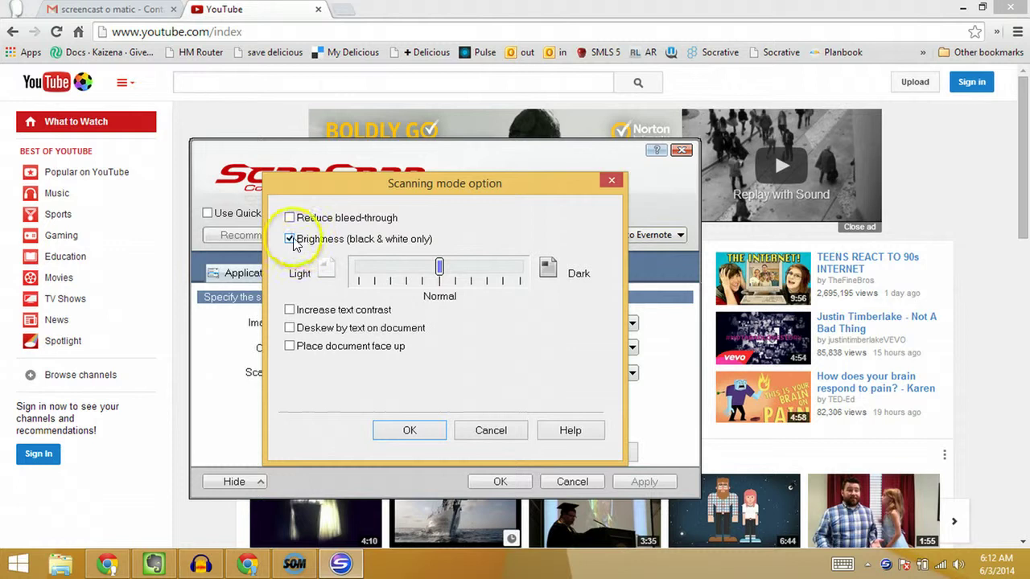
click(290, 239)
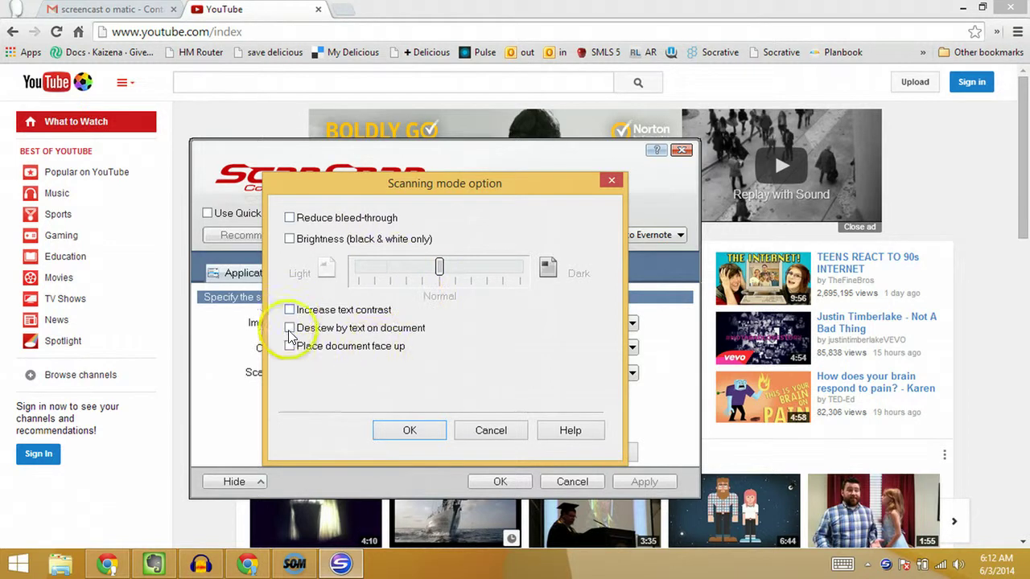
click(410, 431)
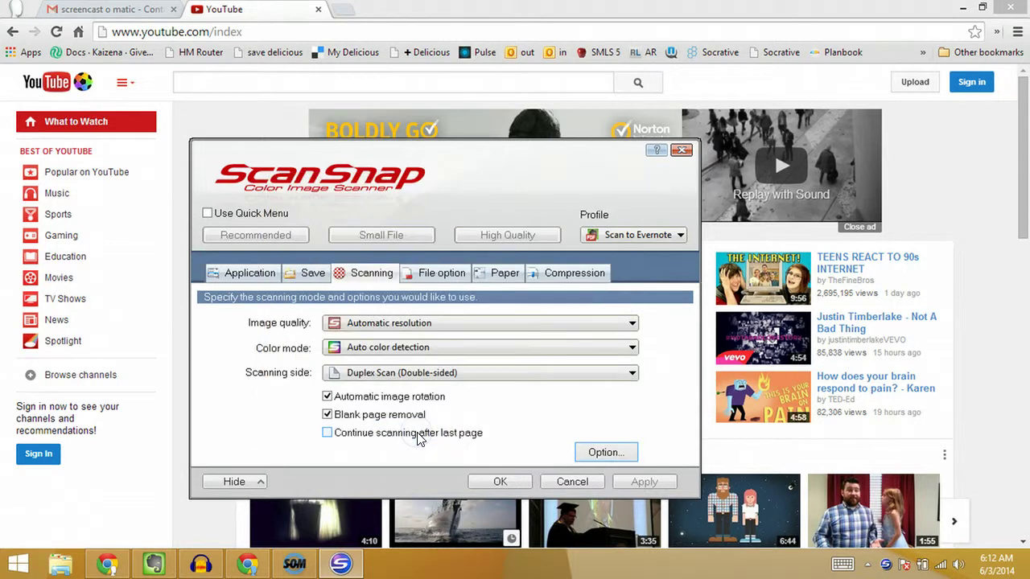
Step: Review the profile's file format and OCR options, paper size and multifeed detection, and compression rate
click(432, 275)
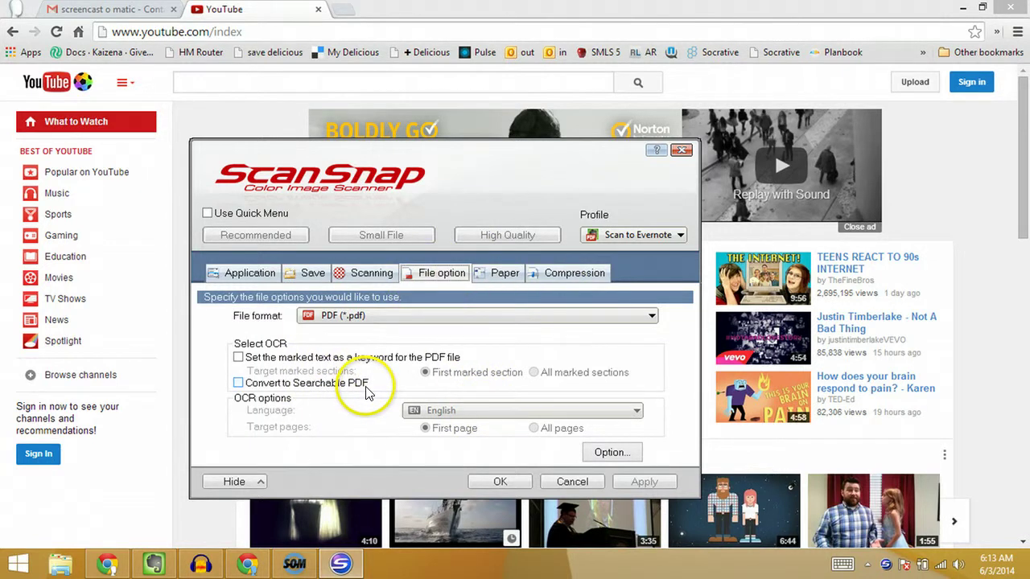
click(488, 276)
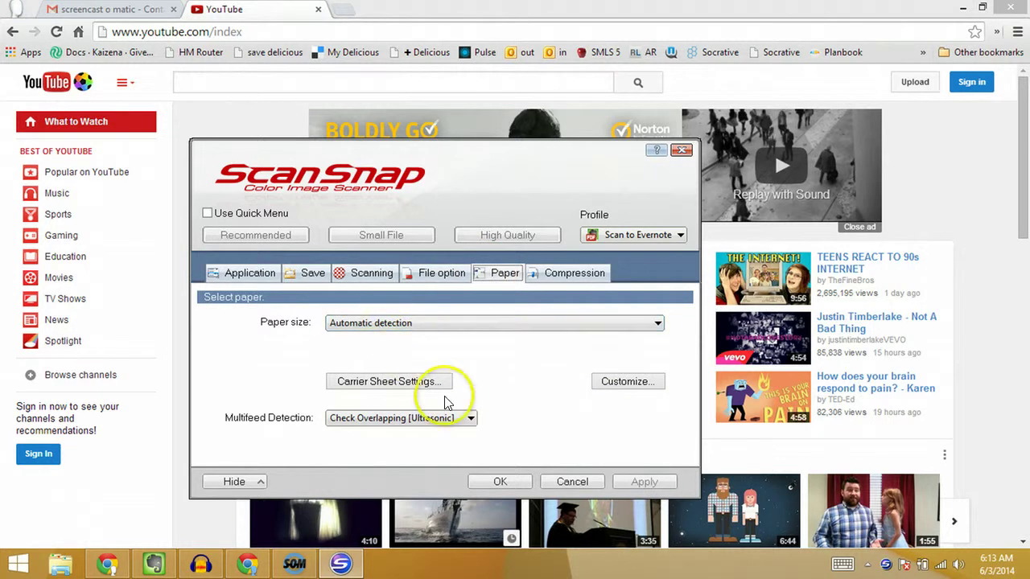
click(557, 274)
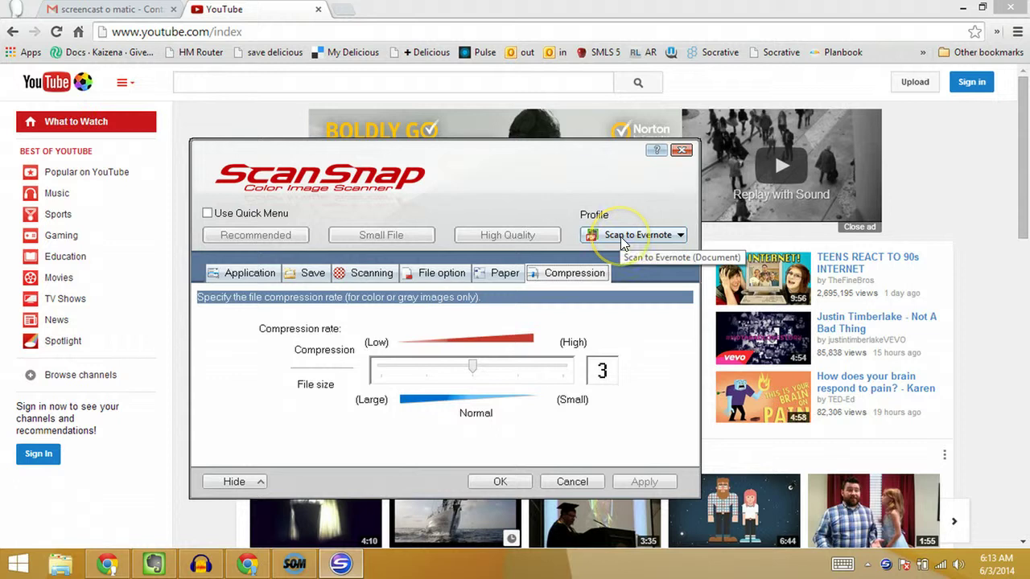
Step: Examine which applications the profile can send scans to, keeping Scan to Evernote (Document) selected
click(247, 275)
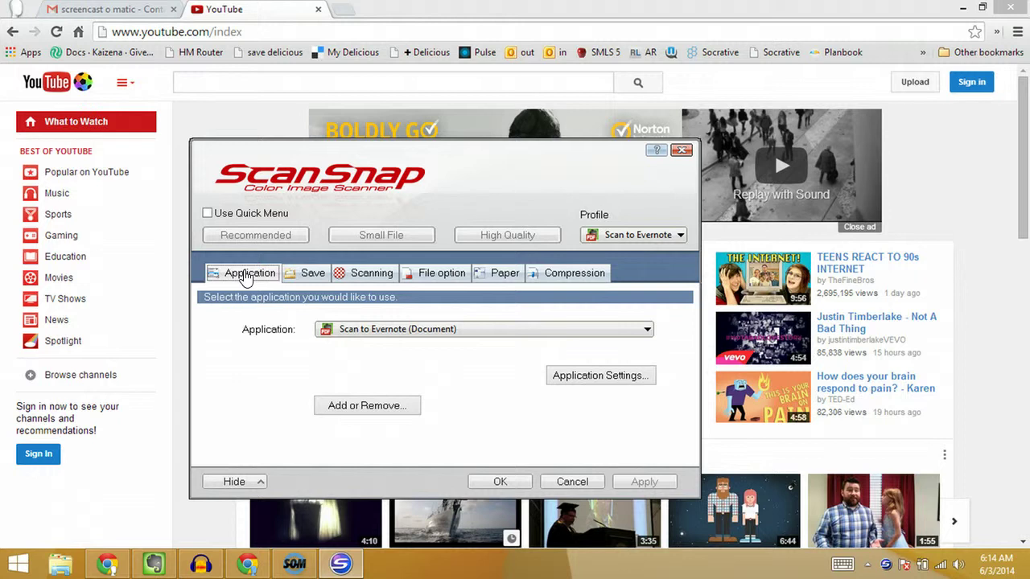
click(358, 409)
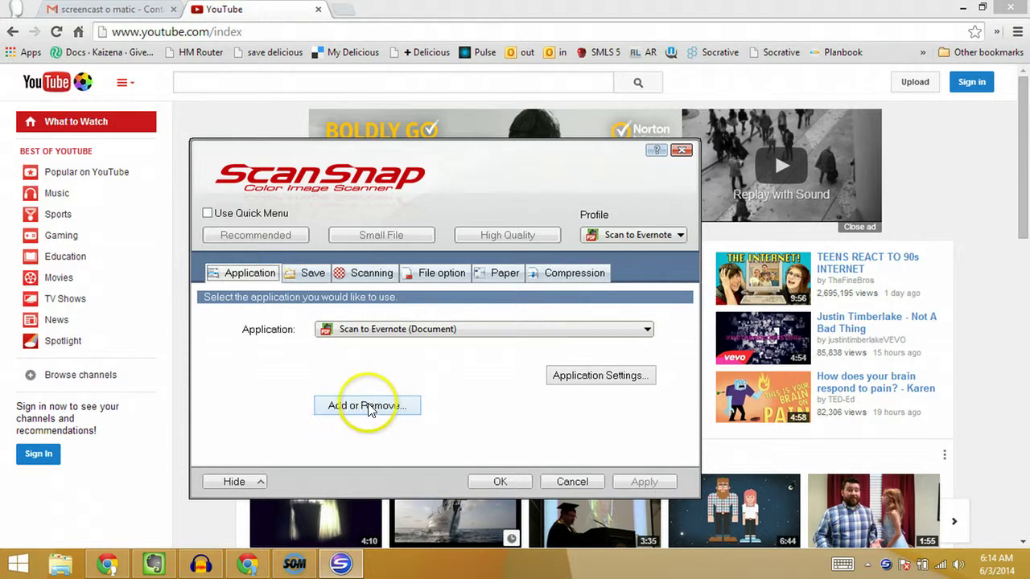
click(375, 332)
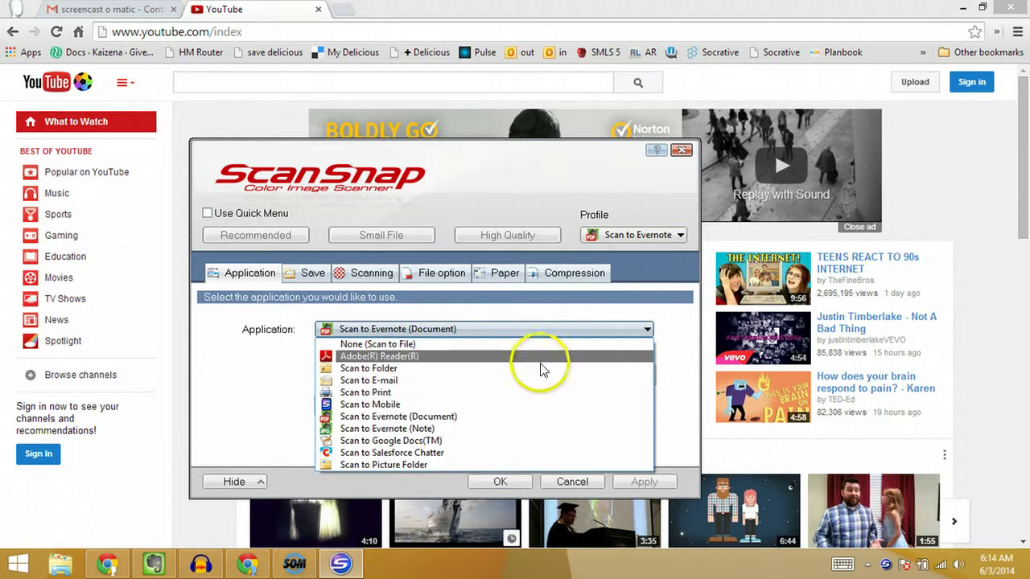
click(276, 391)
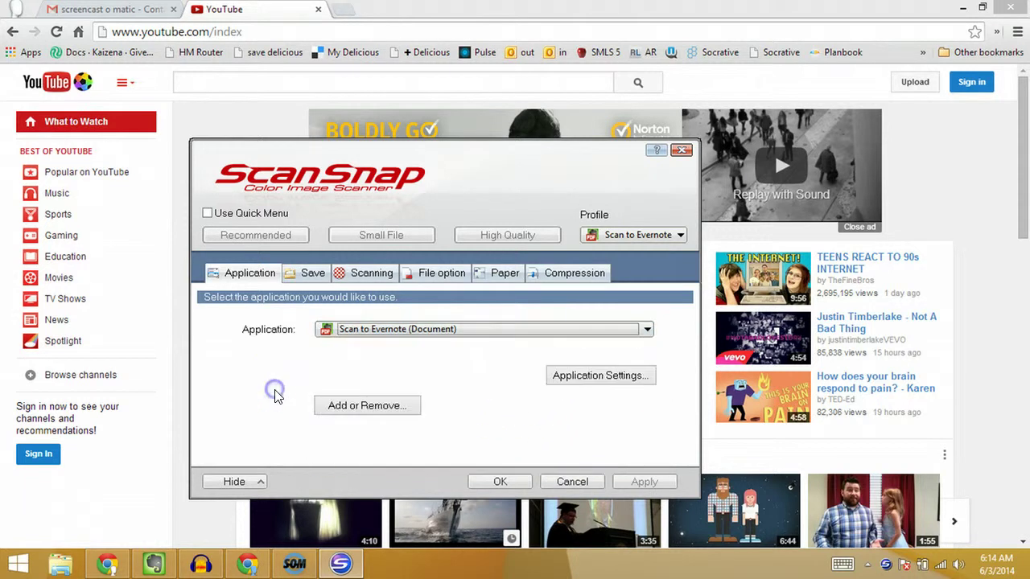
Step: Examine the settings for adding another application as a scan destination, without adding one
click(368, 409)
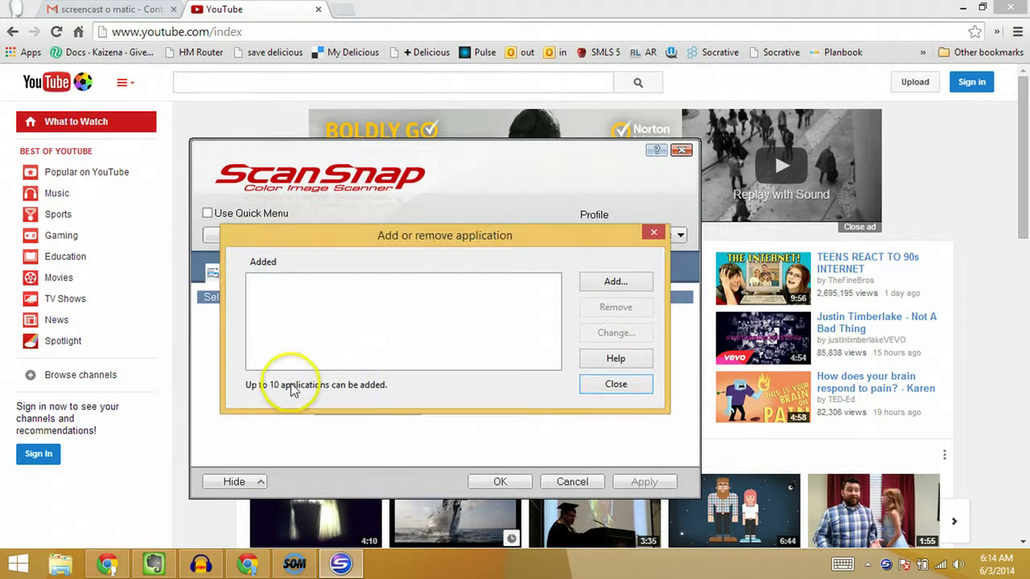
click(613, 283)
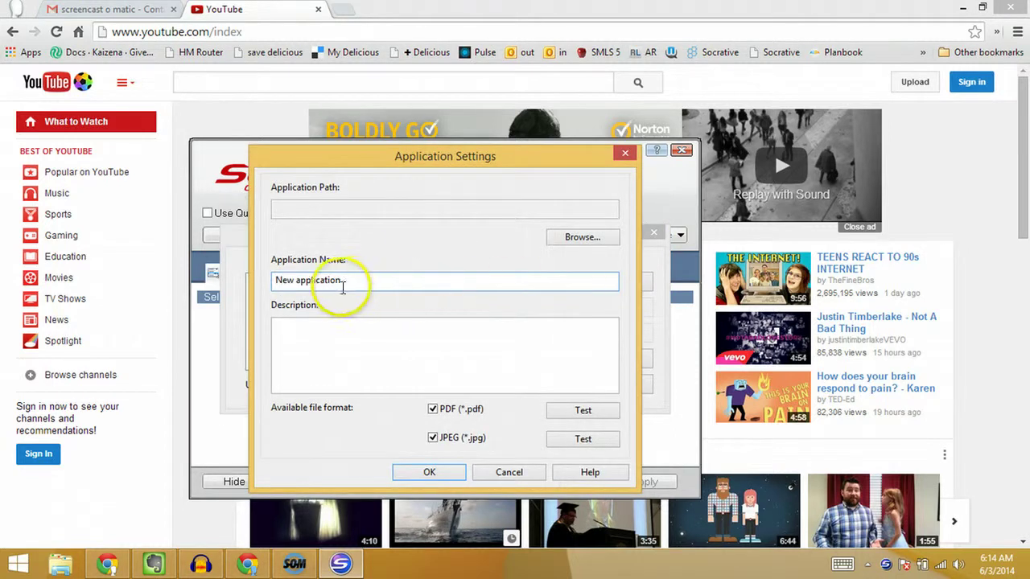
click(583, 238)
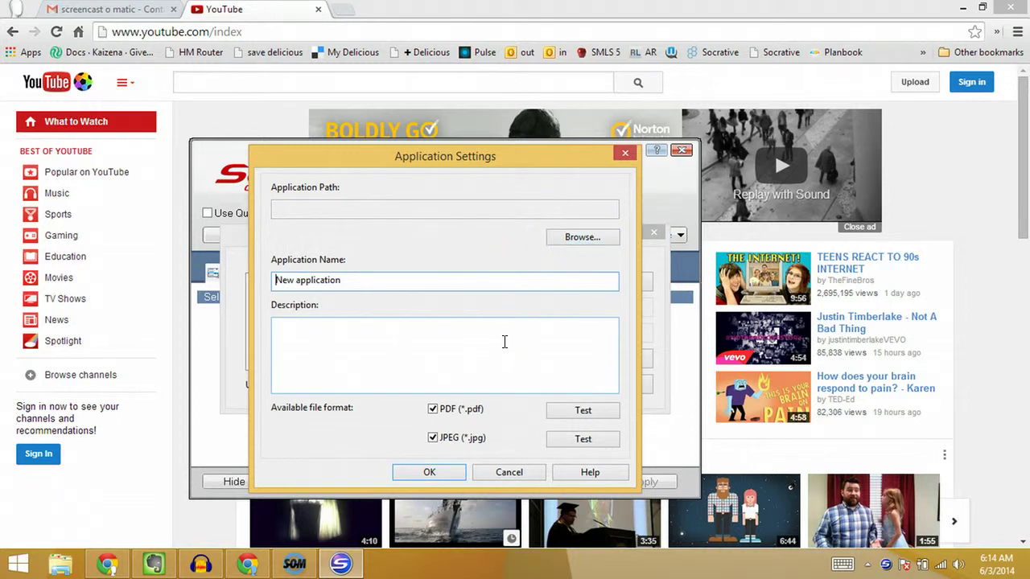
click(508, 472)
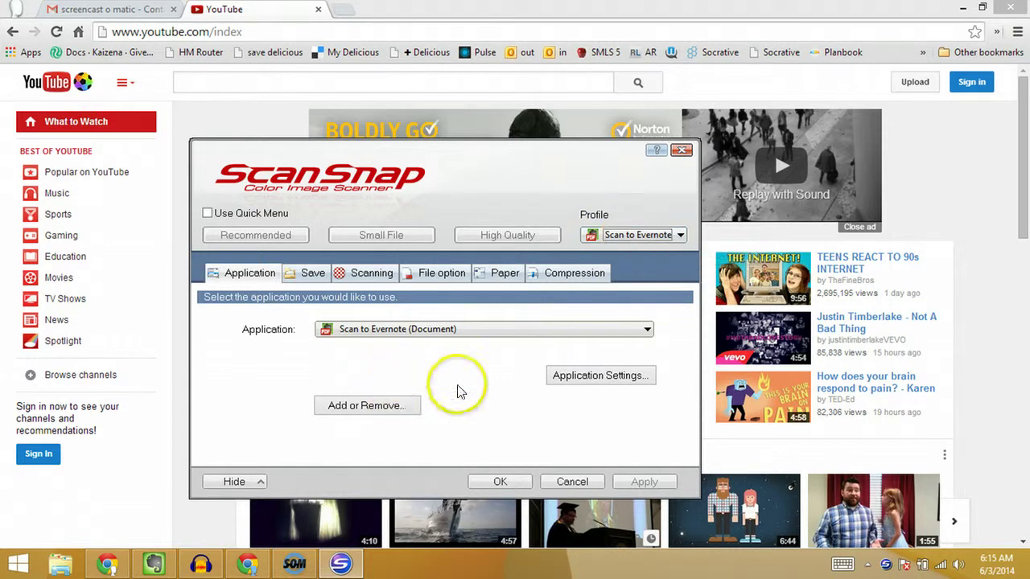
Step: Add a new scan profile named "2-sided, 1note/pg" based on the current Scan to Evernote (Document) settings
click(626, 238)
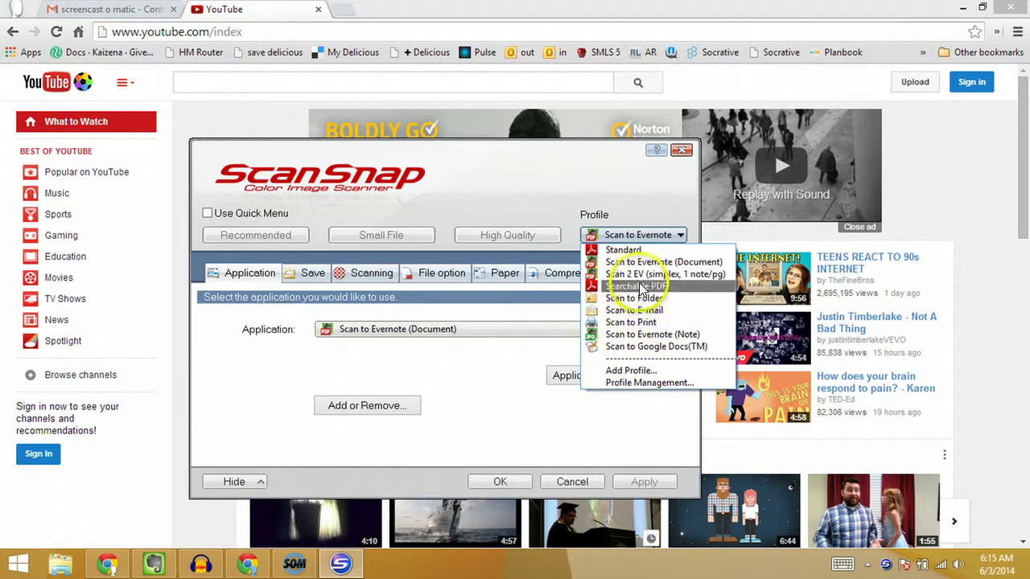
click(635, 372)
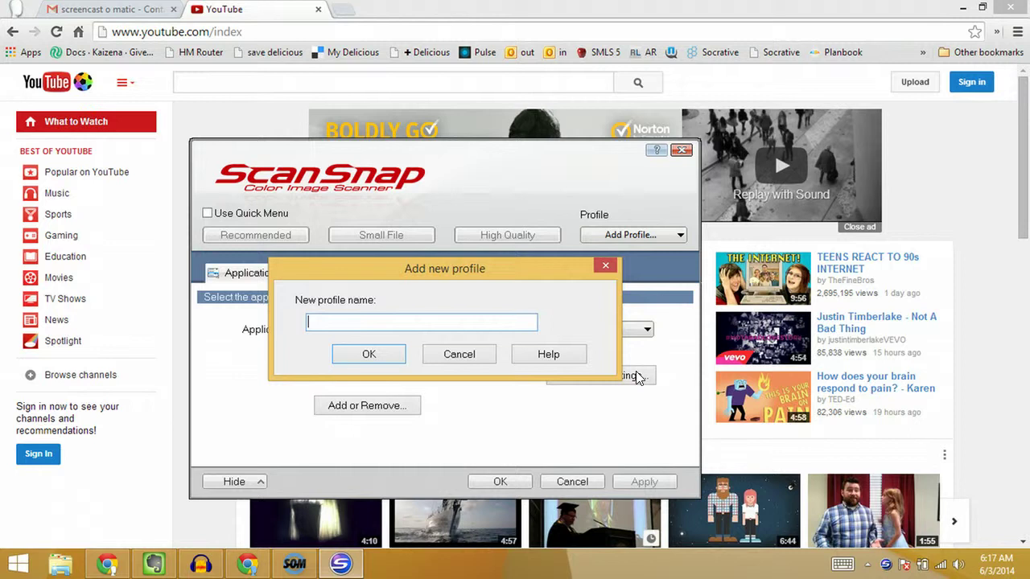
text(2-sided)
text(, )
text(1pg/)
text(note)
key(BackSpace)
key(BackSpace)
key(BackSpace)
key(BackSpace)
key(BackSpace)
key(BackSpace)
key(BackSpace)
text(note/pg)
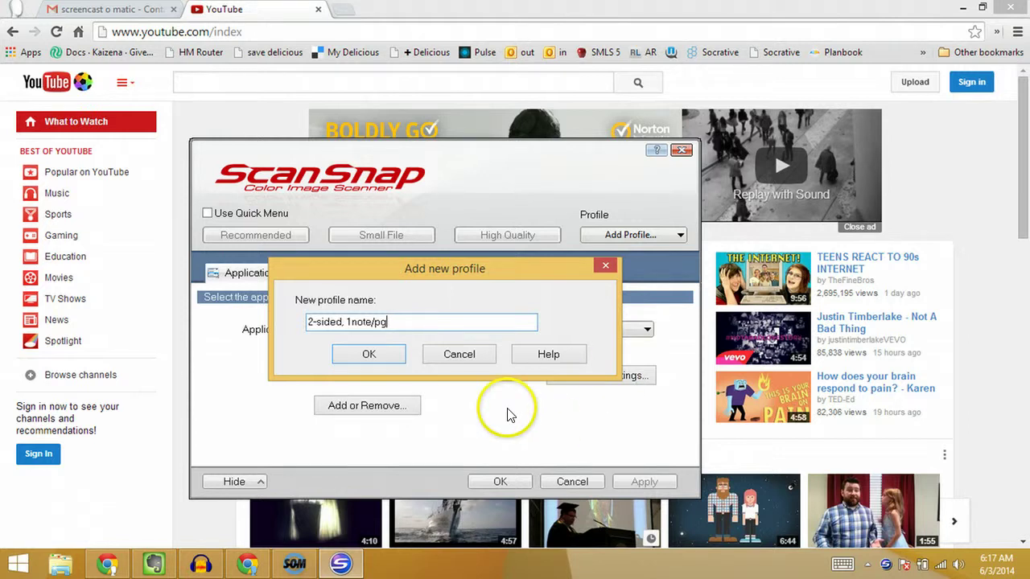
click(368, 355)
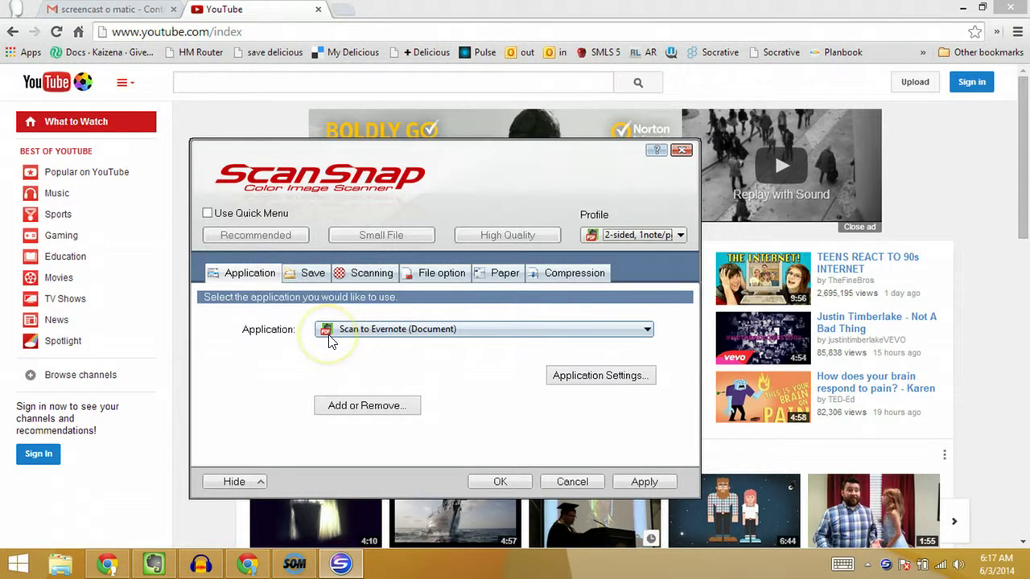
Step: Review the new profile's searchable PDF options for Evernote and its image saving folder and file name settings
click(576, 383)
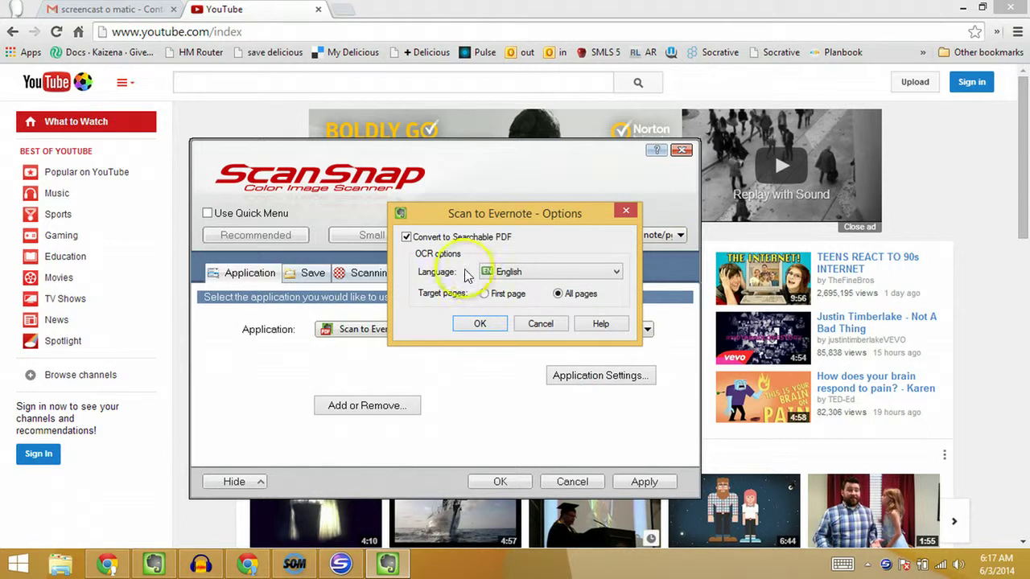
click(480, 322)
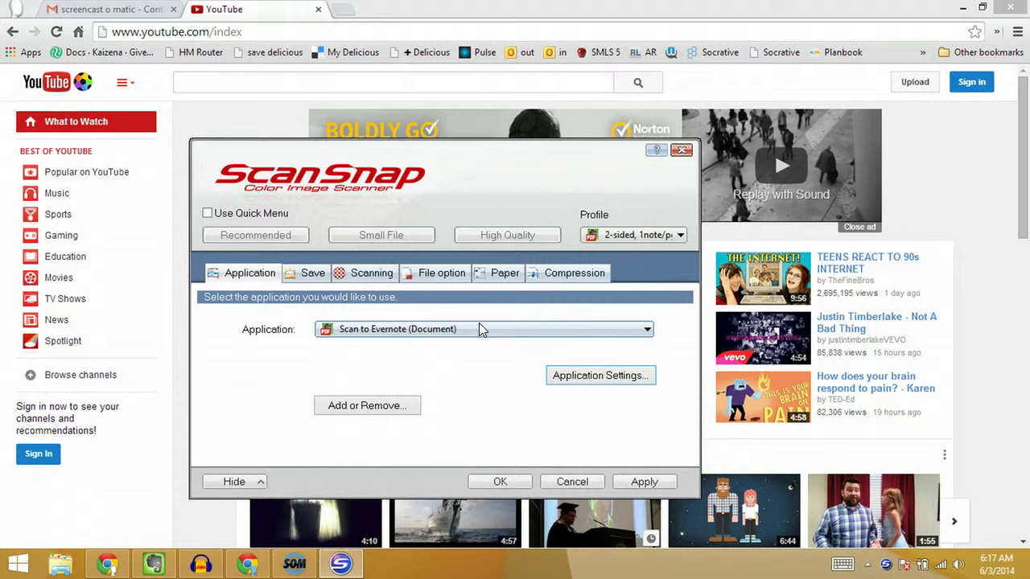
click(308, 281)
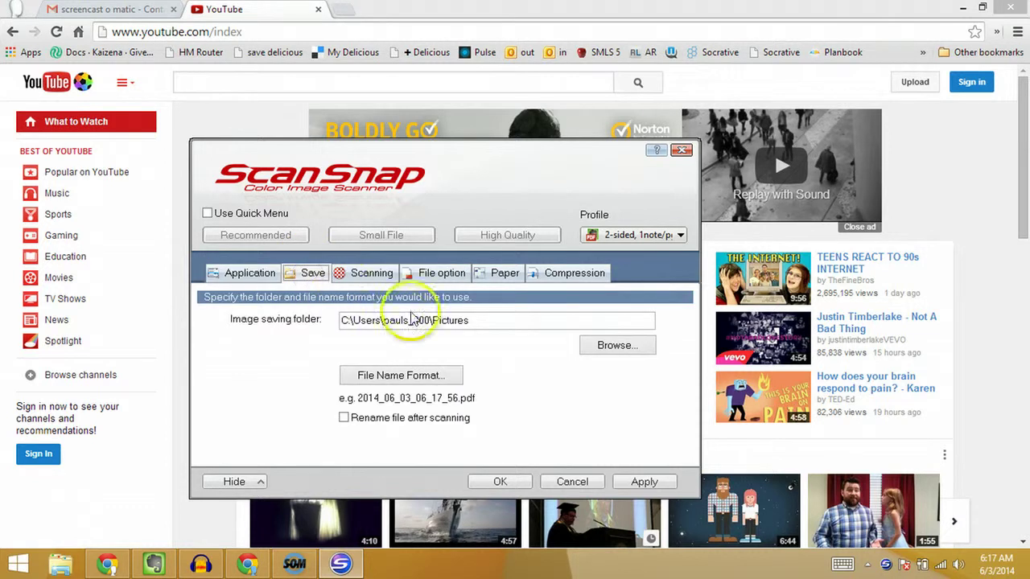
Step: Review the new profile's image quality, color mode, scanning side and additional scanning mode options
click(366, 274)
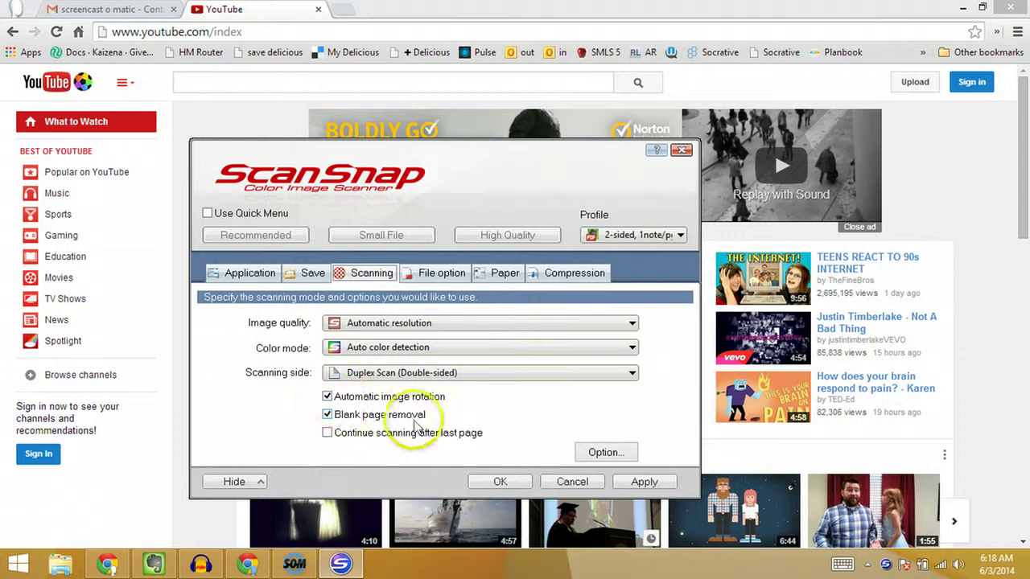
click(606, 453)
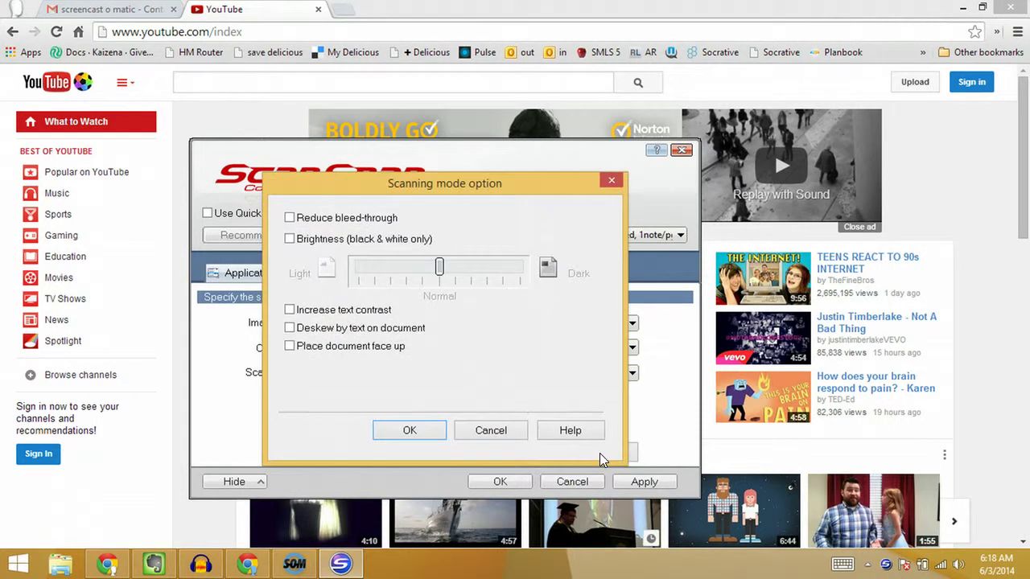
click(411, 430)
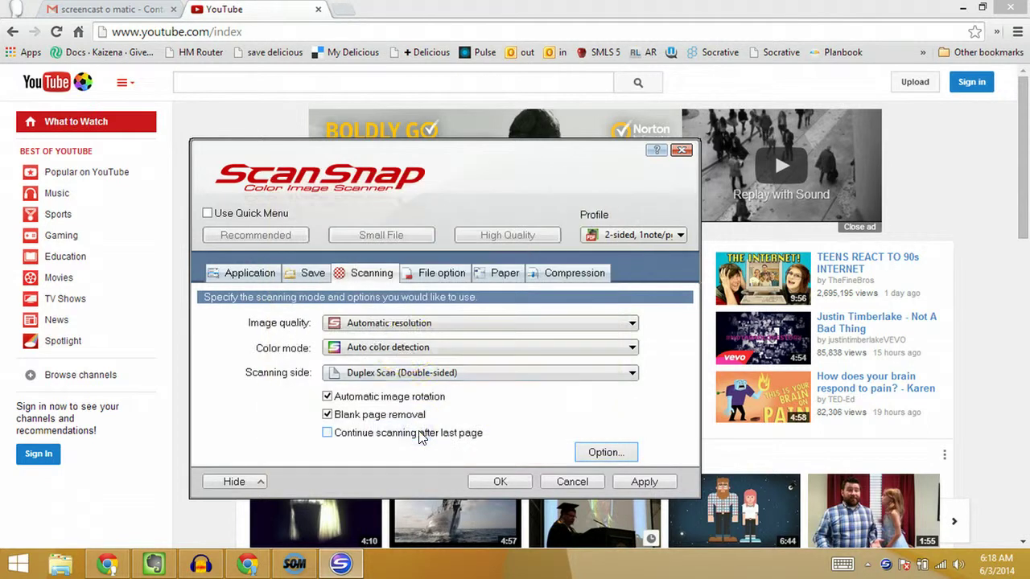
Step: Set the PDF format option to generate one PDF file per 1 page and save the changes to the "2-sided, 1note/pg" profile
click(434, 282)
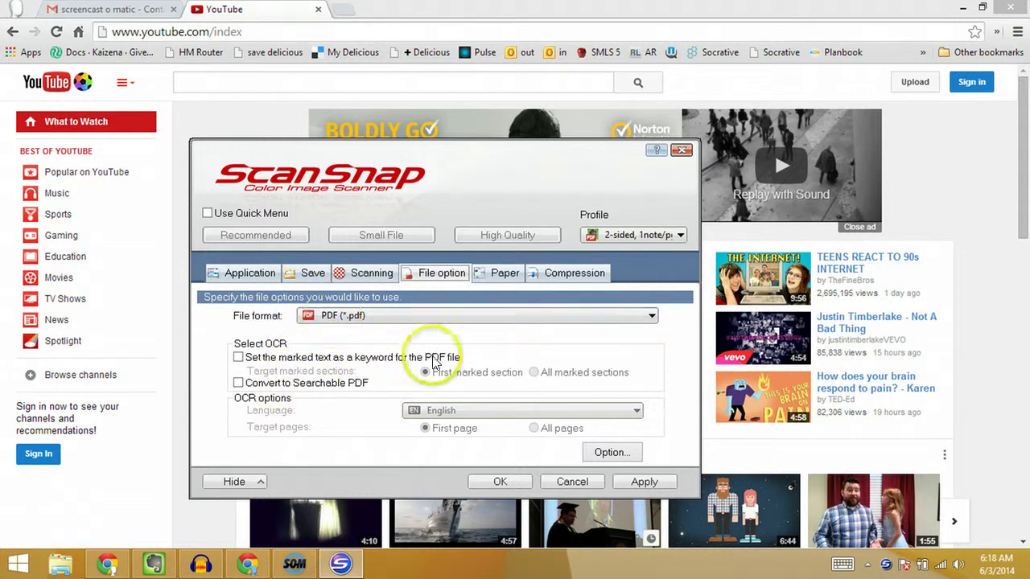
click(598, 453)
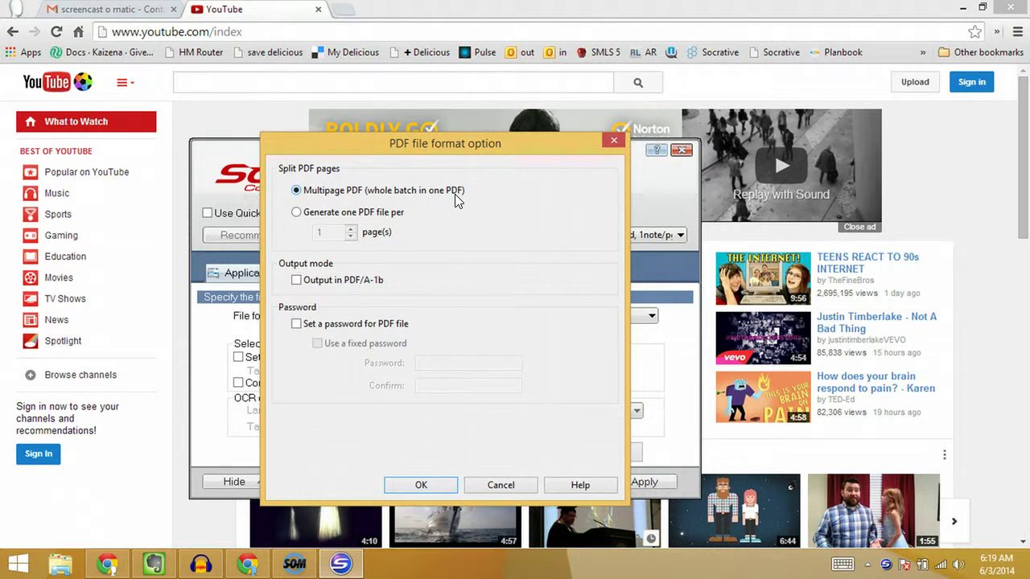
click(297, 212)
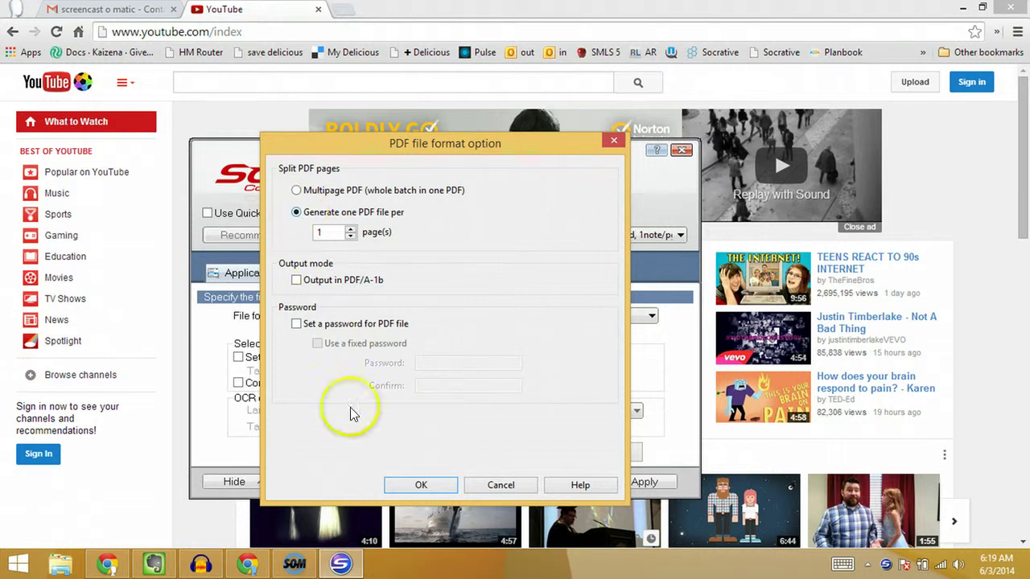
click(395, 485)
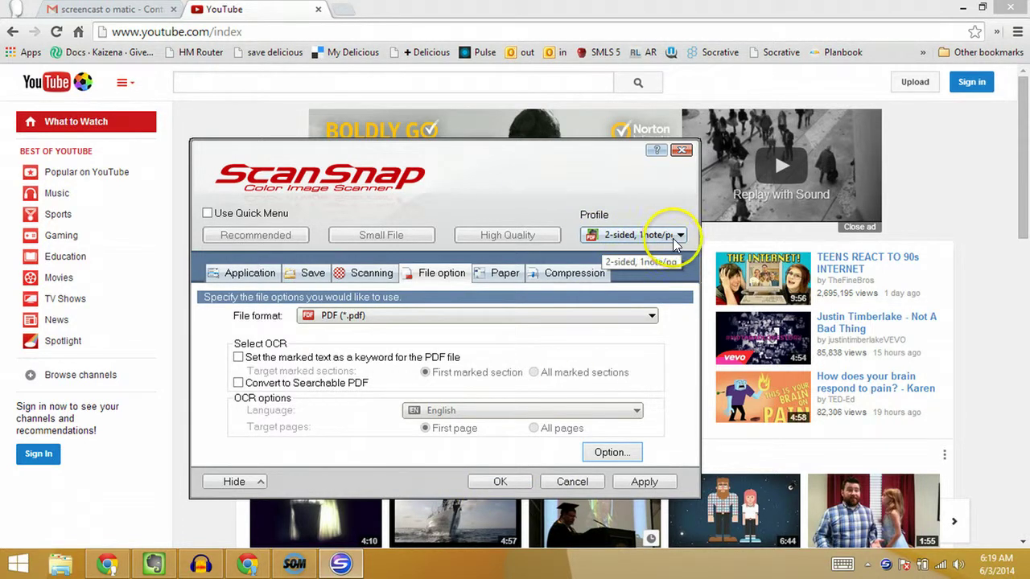
click(493, 481)
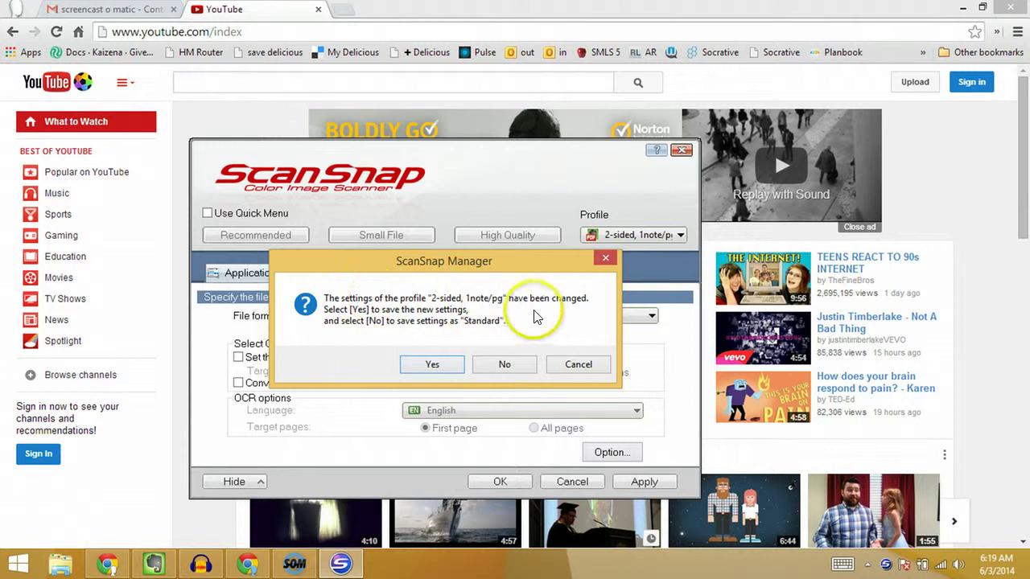
click(434, 364)
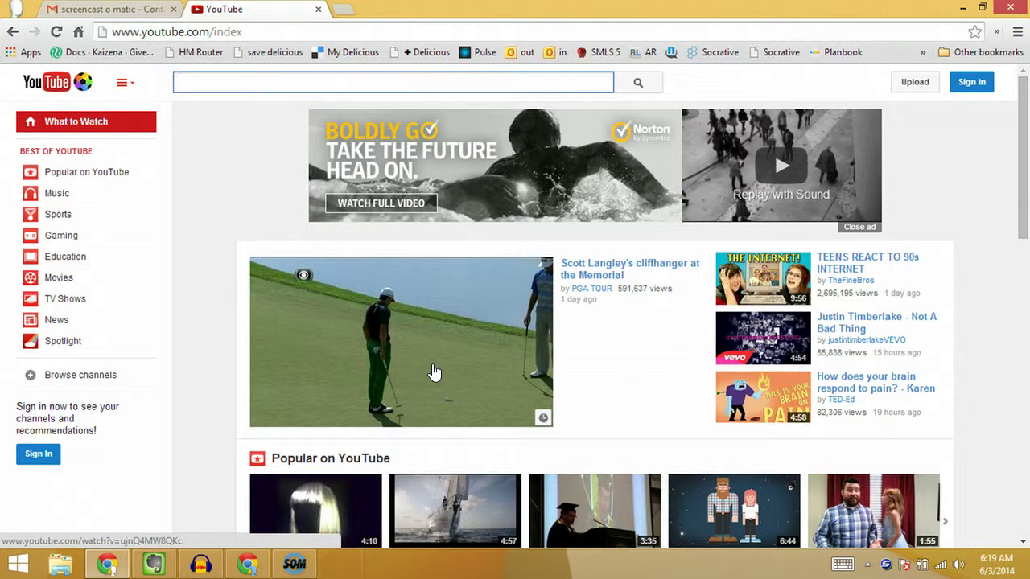
Step: Examine the ScanSnap profile list for quick switching, comparing Scan 2 EV (simplex, 1 note/pg) with 2-sided, 1note/pg
click(886, 566)
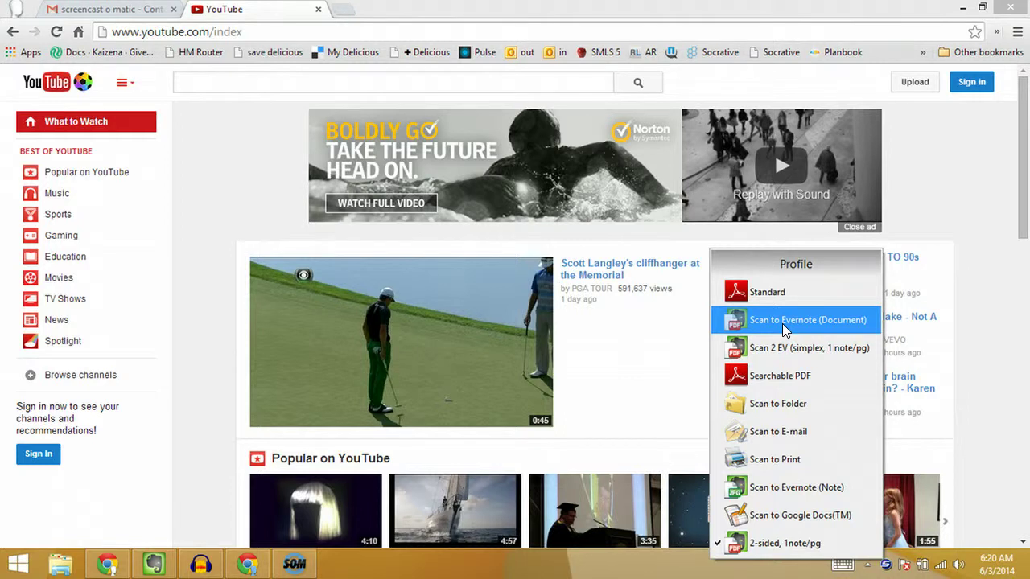
click(776, 353)
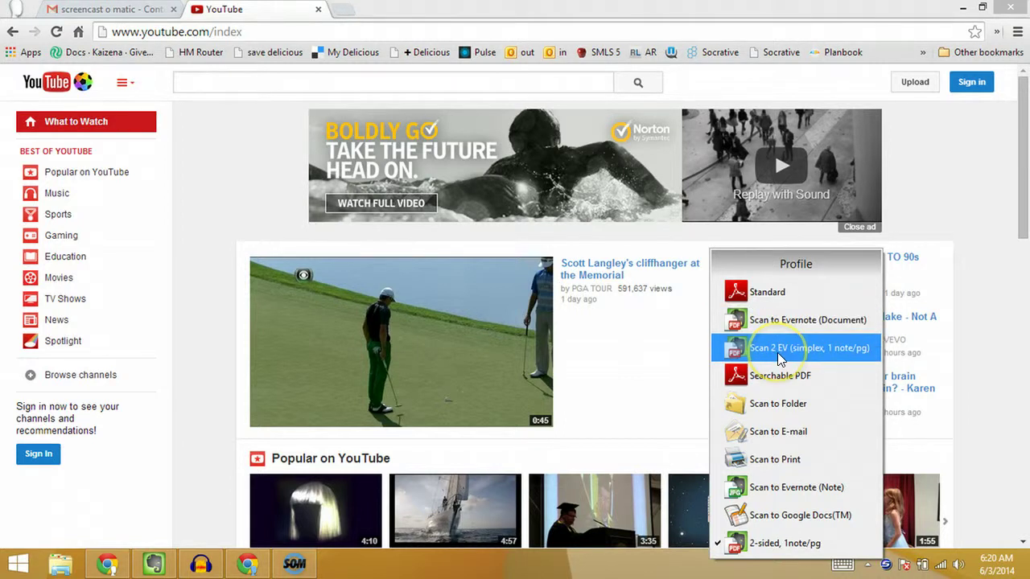
click(803, 351)
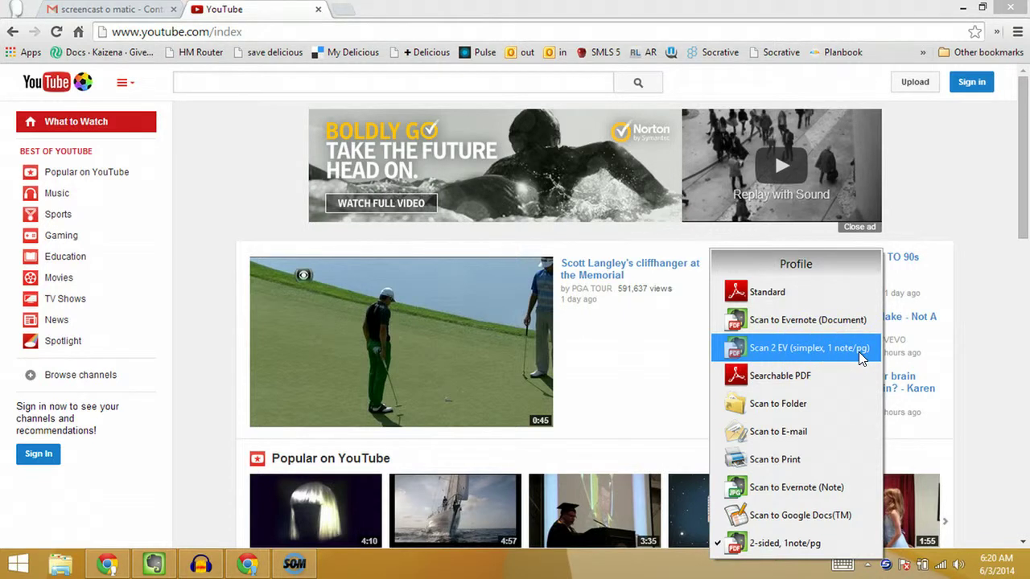
click(747, 554)
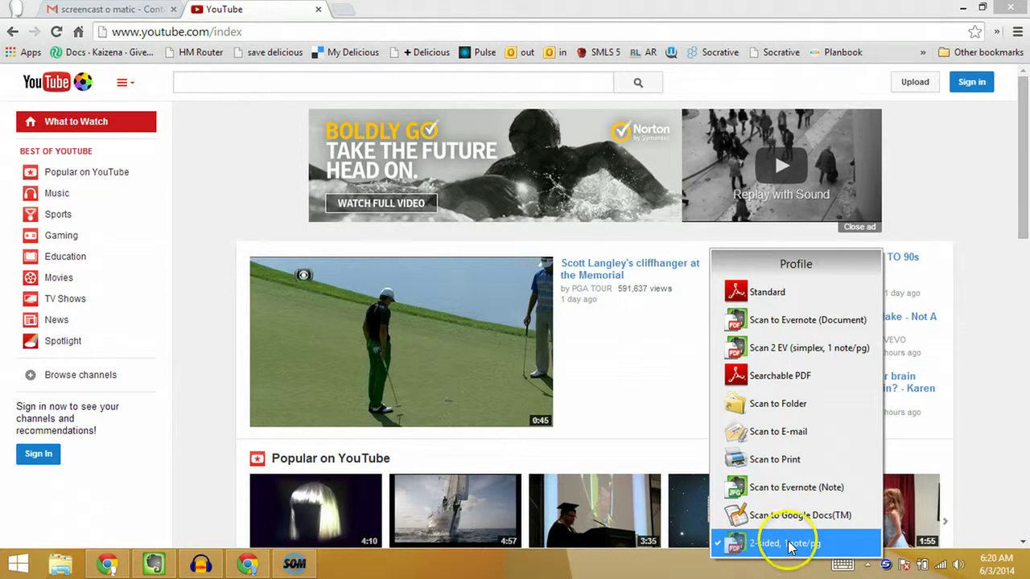
click(774, 549)
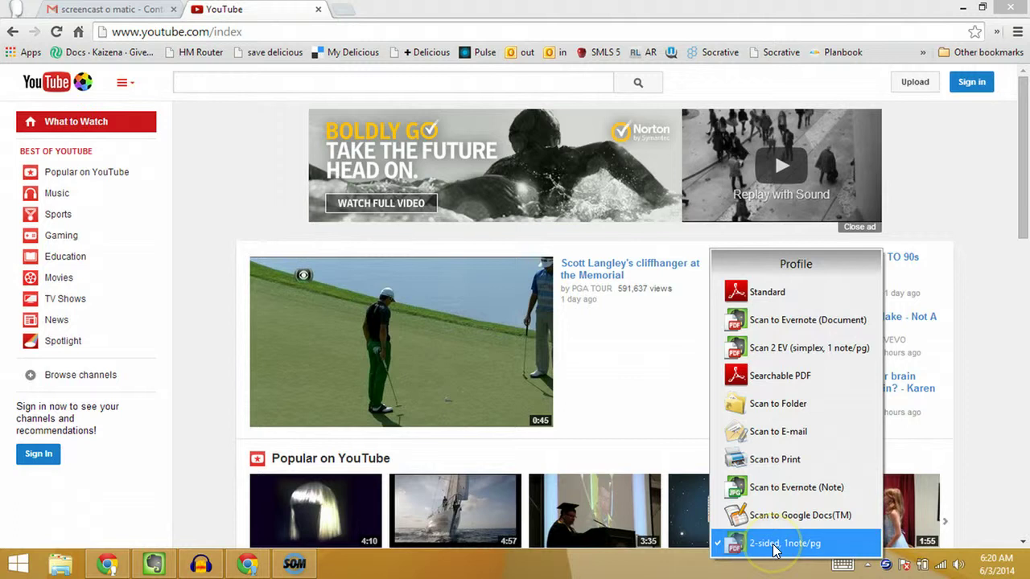
click(792, 362)
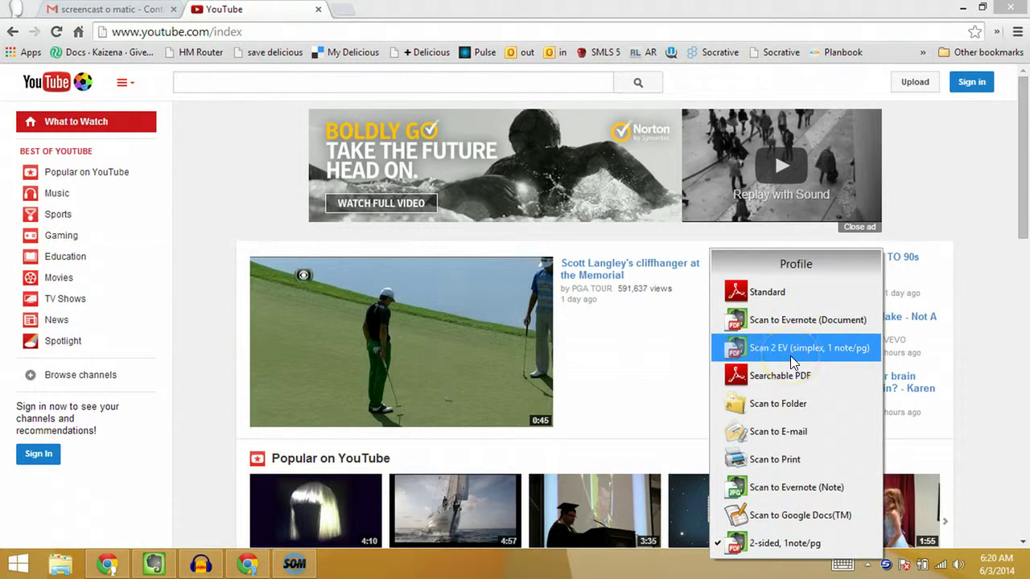